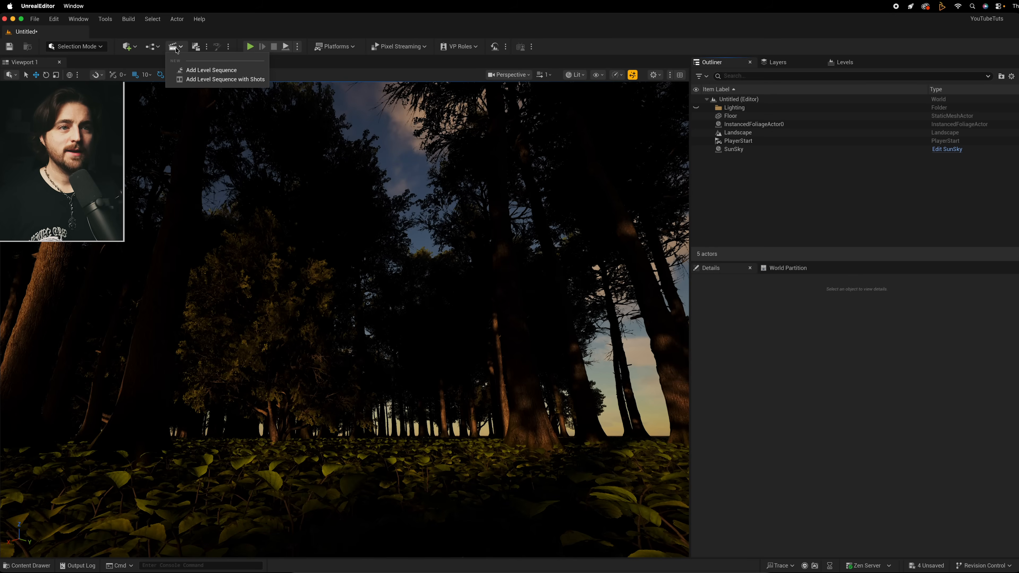
Step: Create a level sequence named ForestShot1 and save it in the Content folder
left_click(190, 71)
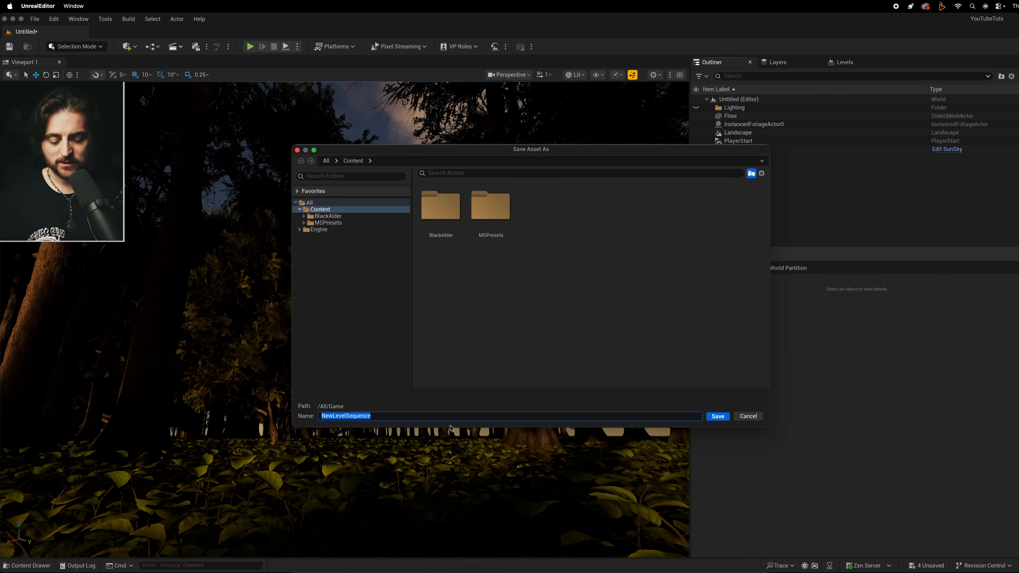
type("ForestShot1")
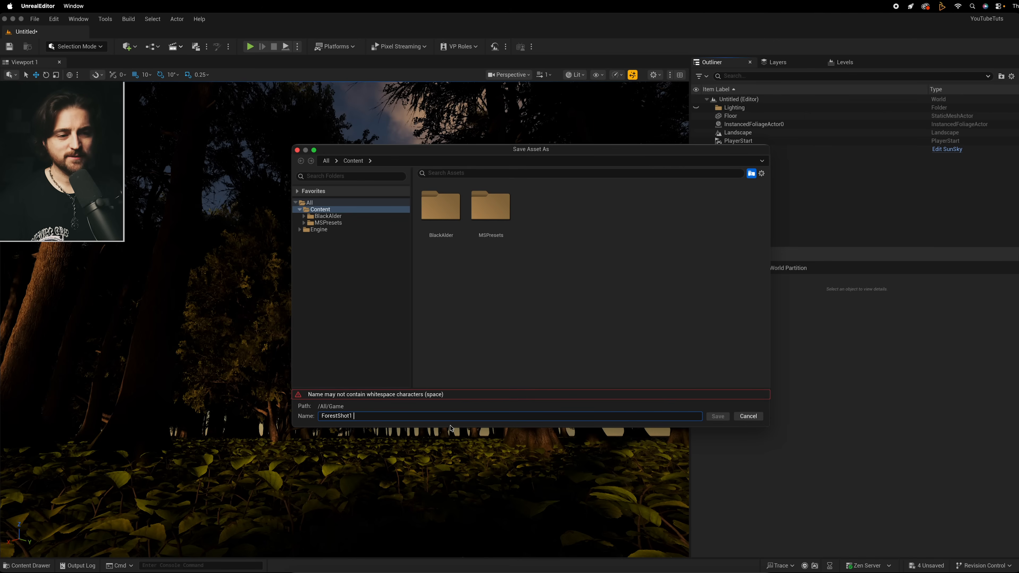
key("BackSpace")
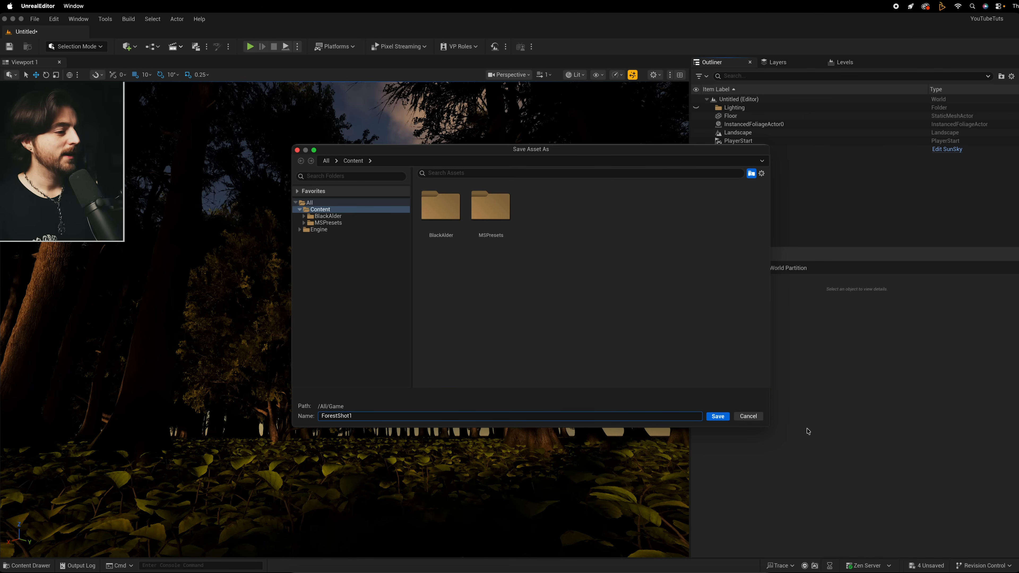
left_click(723, 419)
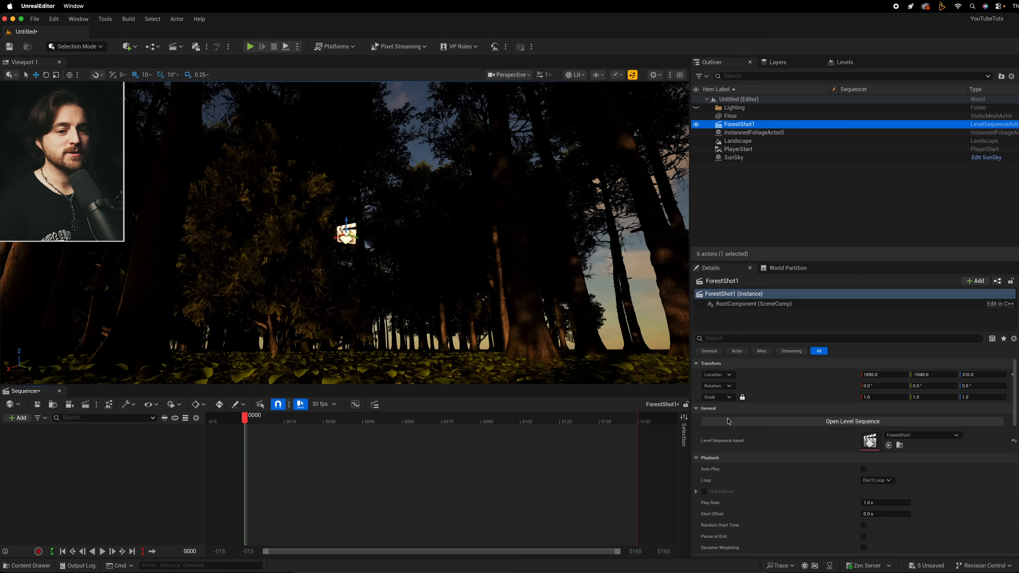
Step: Add a cine camera to the ForestShot1 sequence, check its piloting option, and keep the new CineCameraActor selected
left_click(72, 407)
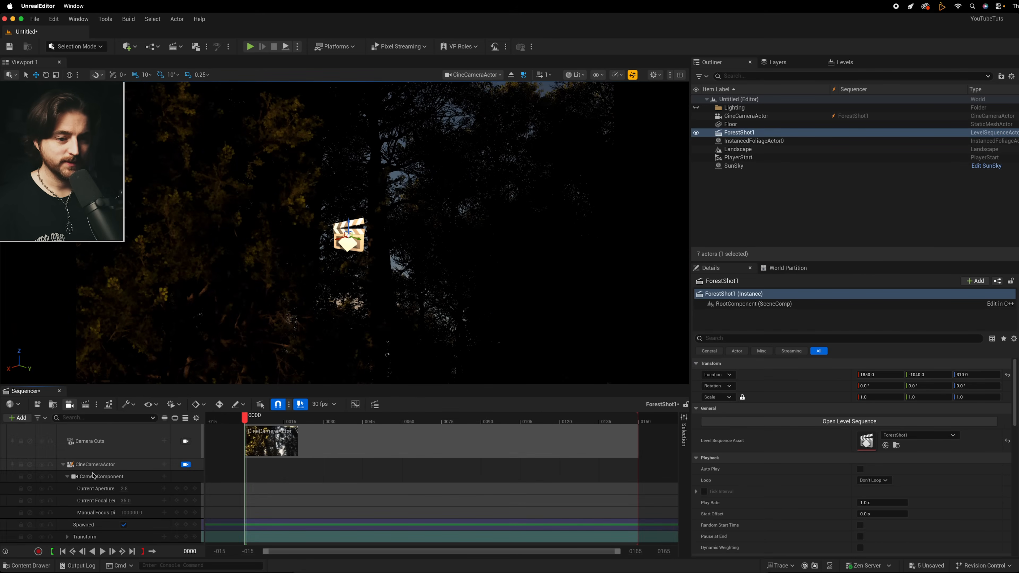
right_click(734, 120)
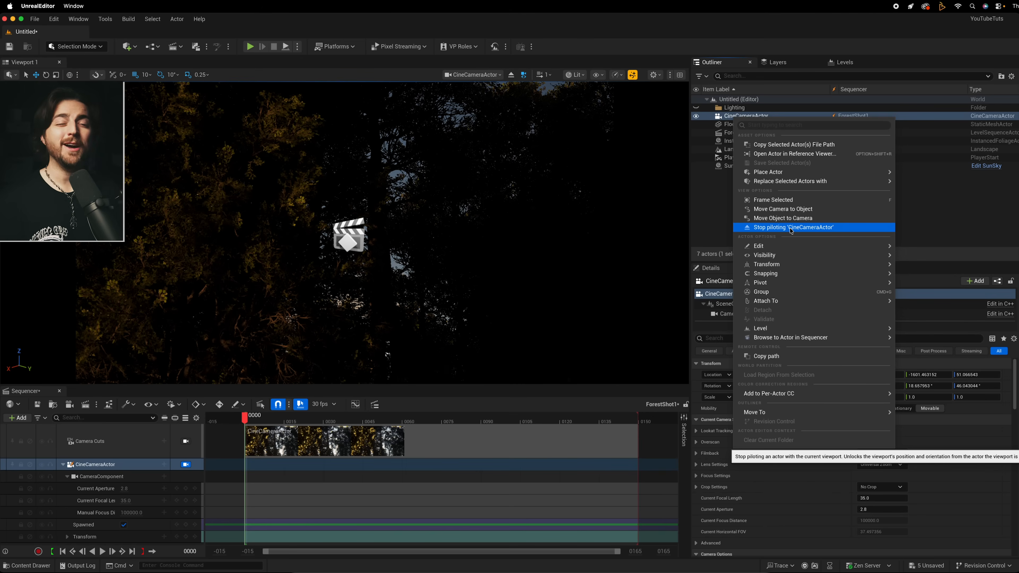
left_click(954, 218)
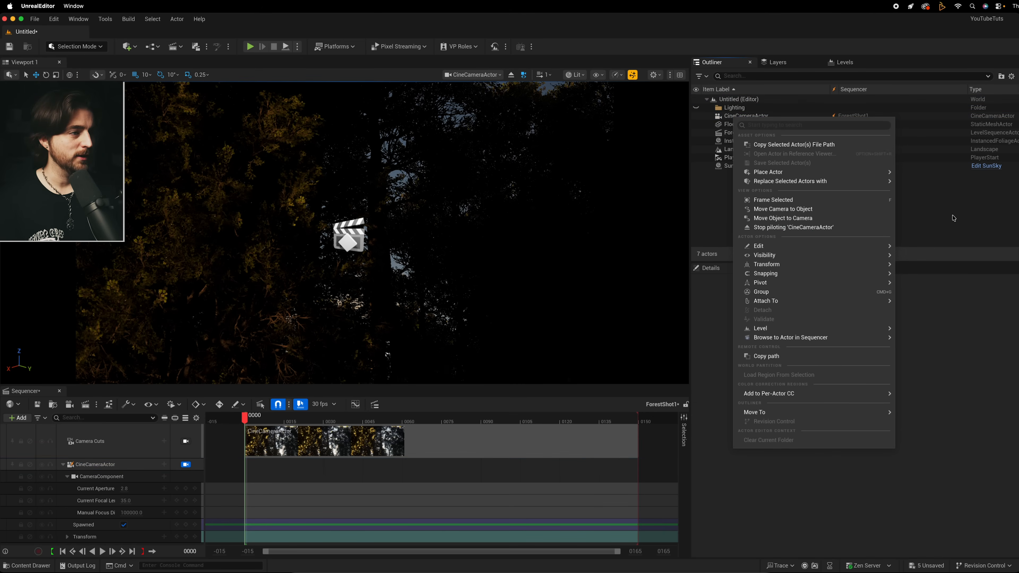
left_click(727, 116)
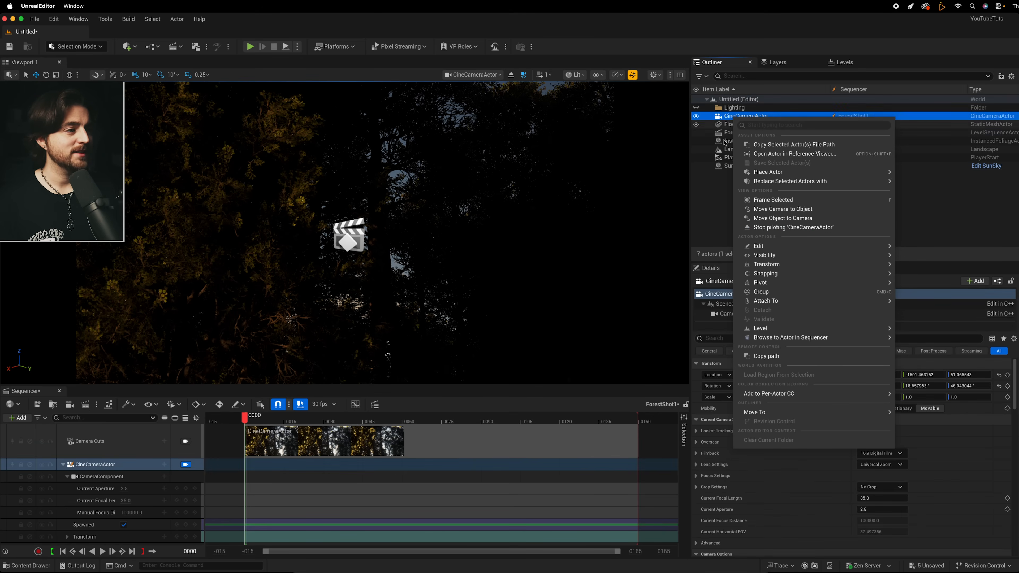
left_click(725, 202)
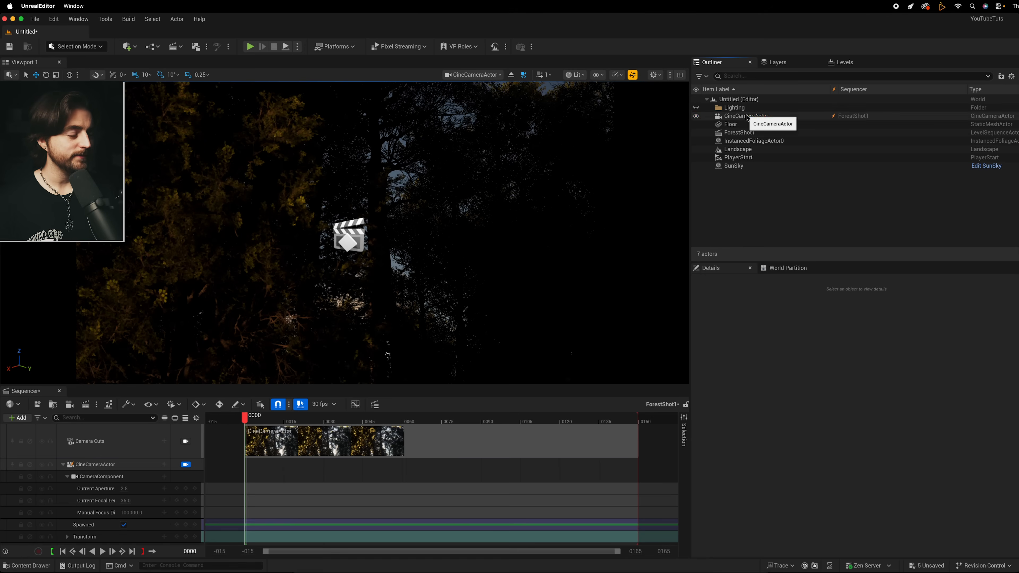
left_click(742, 116)
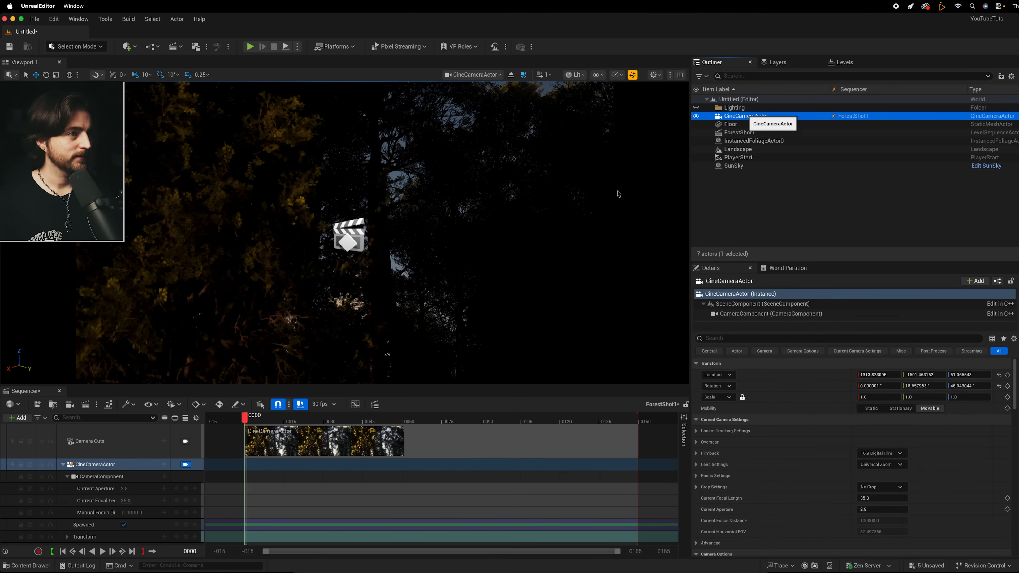
Step: Show the viewport in Unlit mode and set the CineCameraActor's lens preset to 12mm Prime f/2.8
left_click(576, 75)
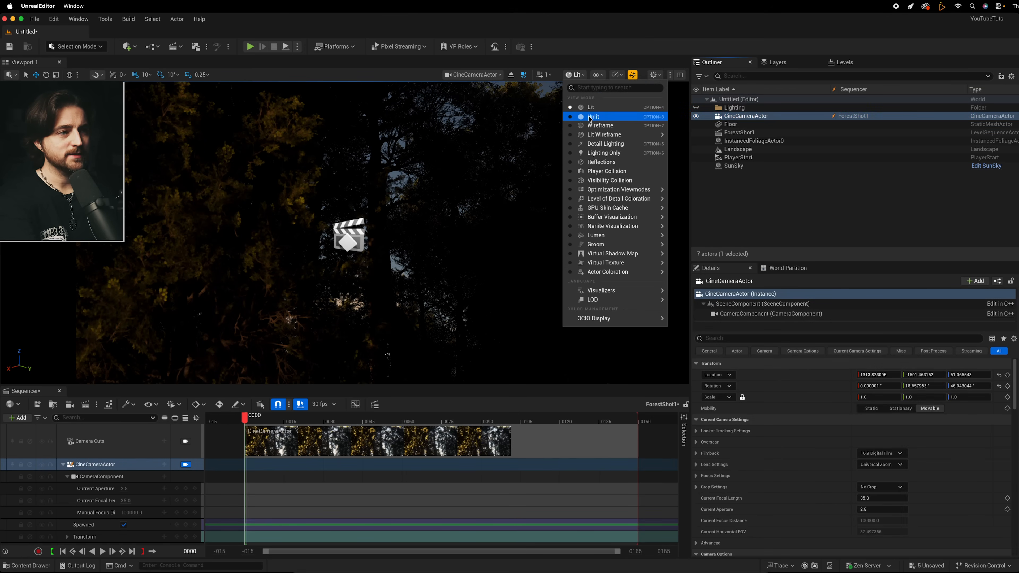
left_click(589, 117)
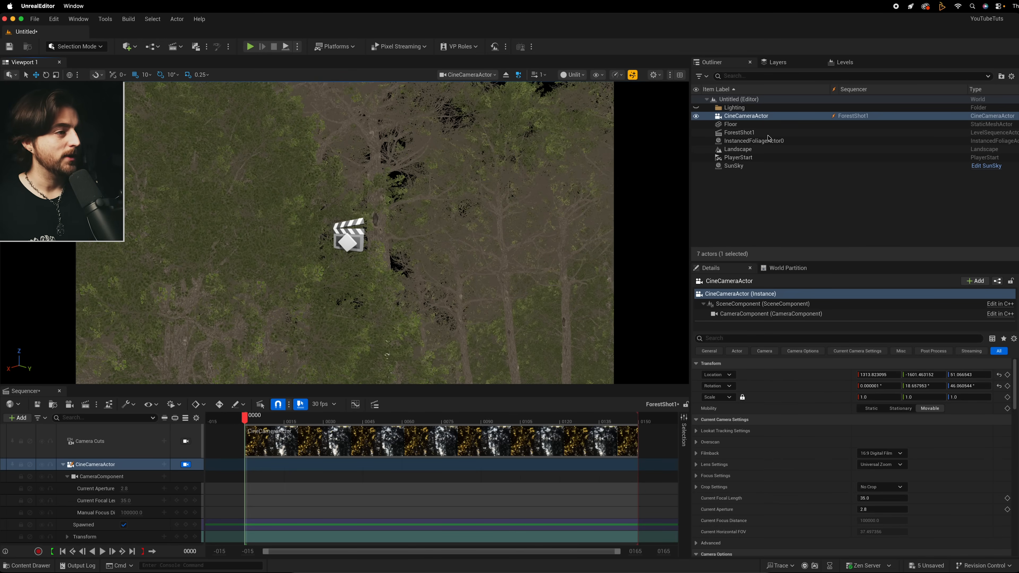
left_click(762, 116)
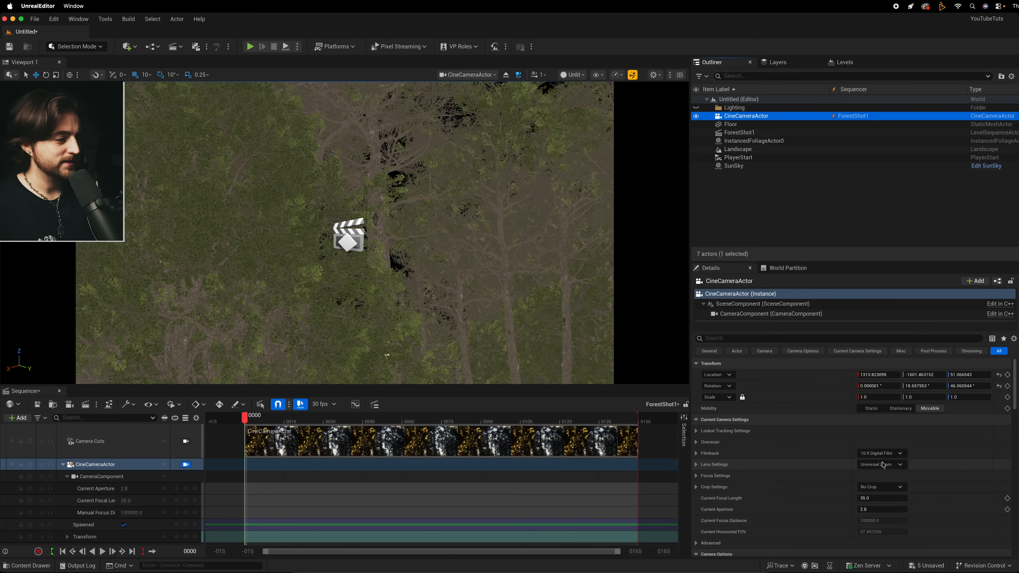
left_click(896, 466)
left_click(882, 486)
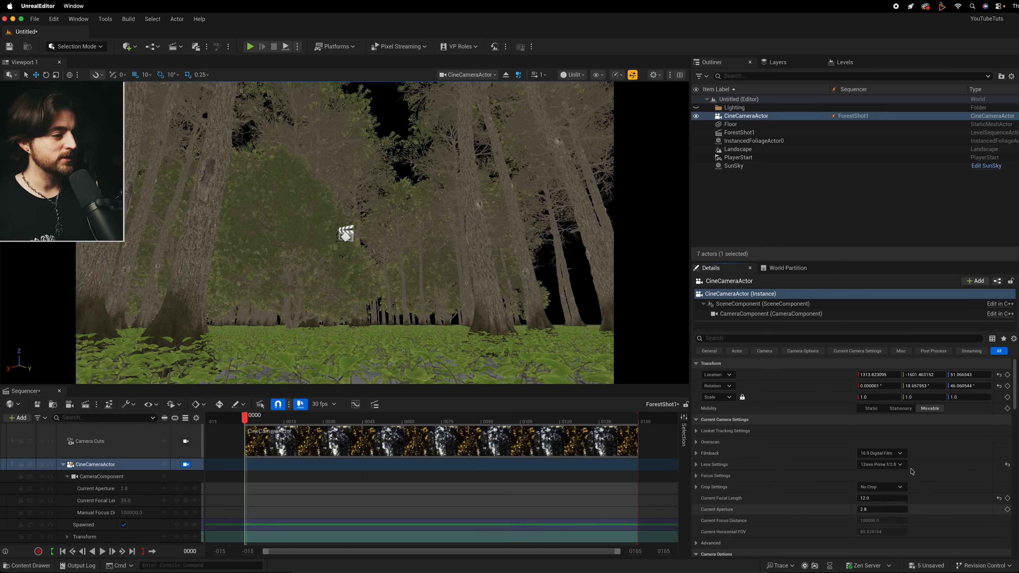
Step: Try the 50mm Prime f/1.8 and 200mm Prime f/2 lens presets, and return the camera to 12mm Prime f/2.8
left_click(896, 465)
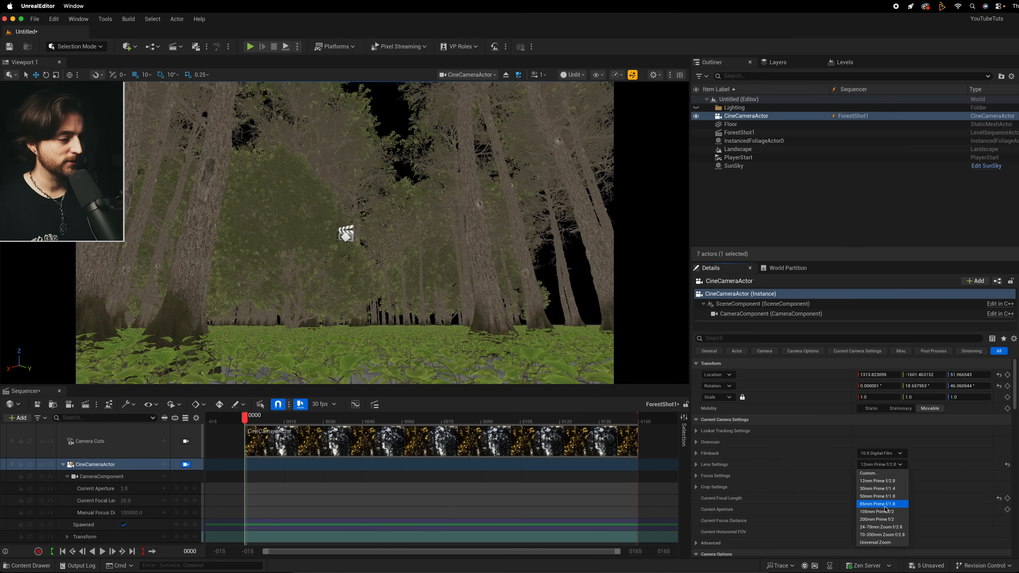
left_click(877, 496)
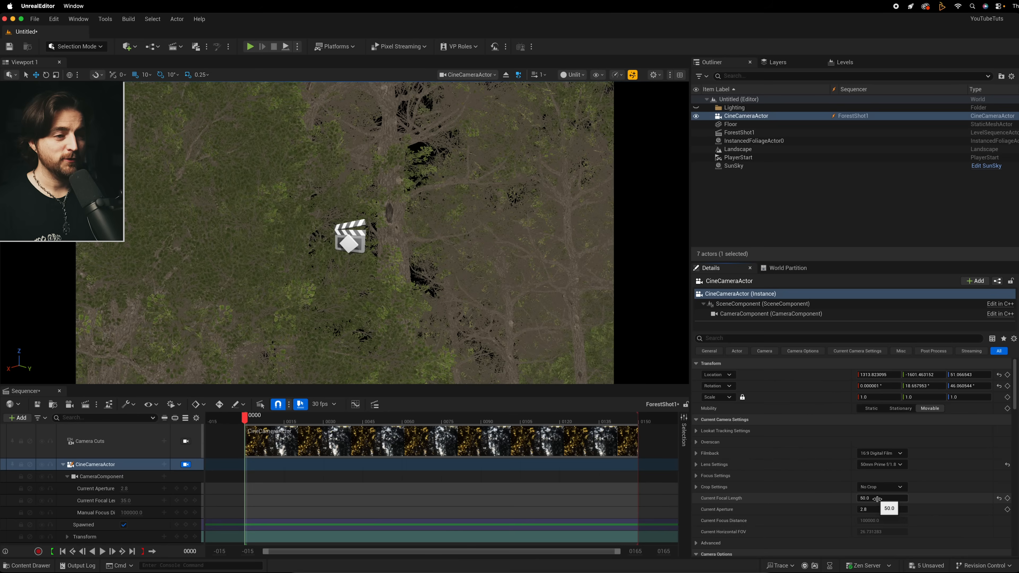
left_click(886, 465)
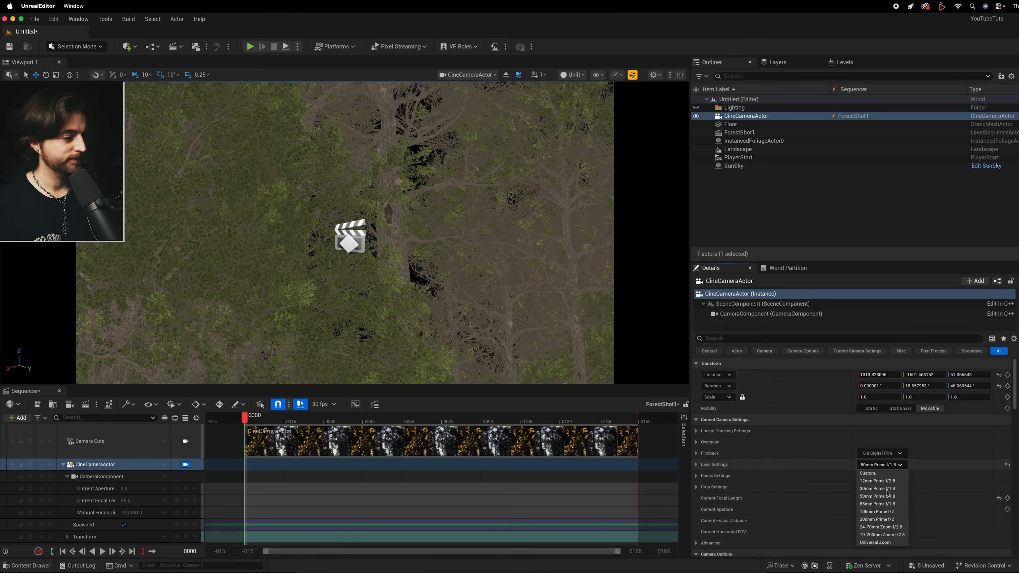
left_click(877, 519)
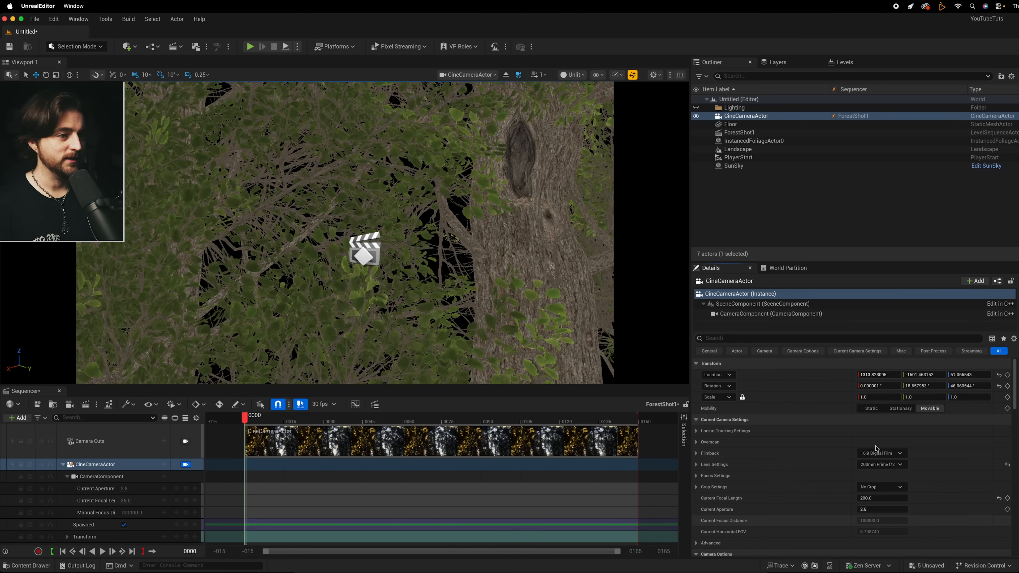
left_click(882, 466)
left_click(880, 476)
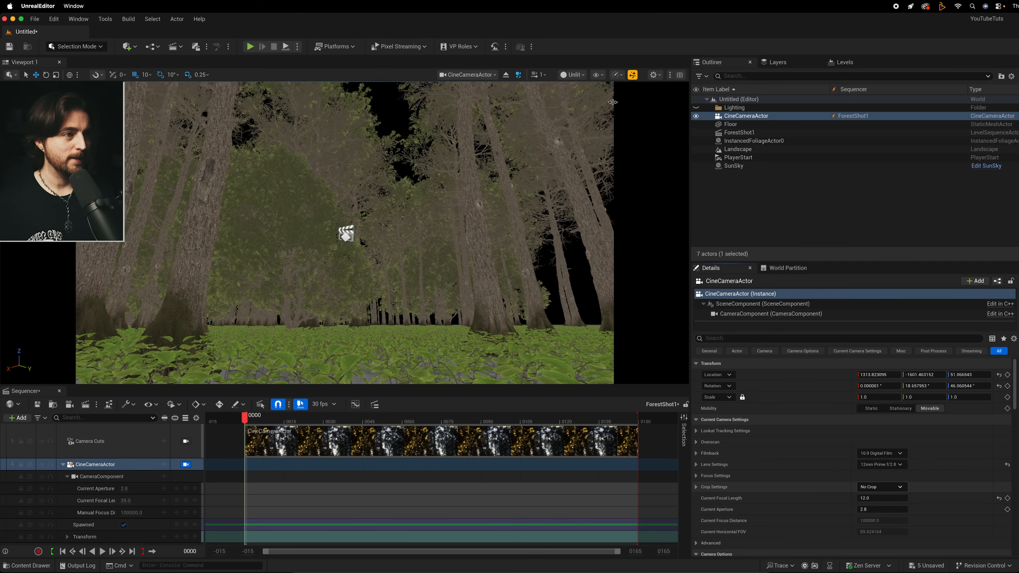
Step: Switch the viewport back to Lit mode and look over the cine camera's settings
left_click(572, 75)
left_click(587, 107)
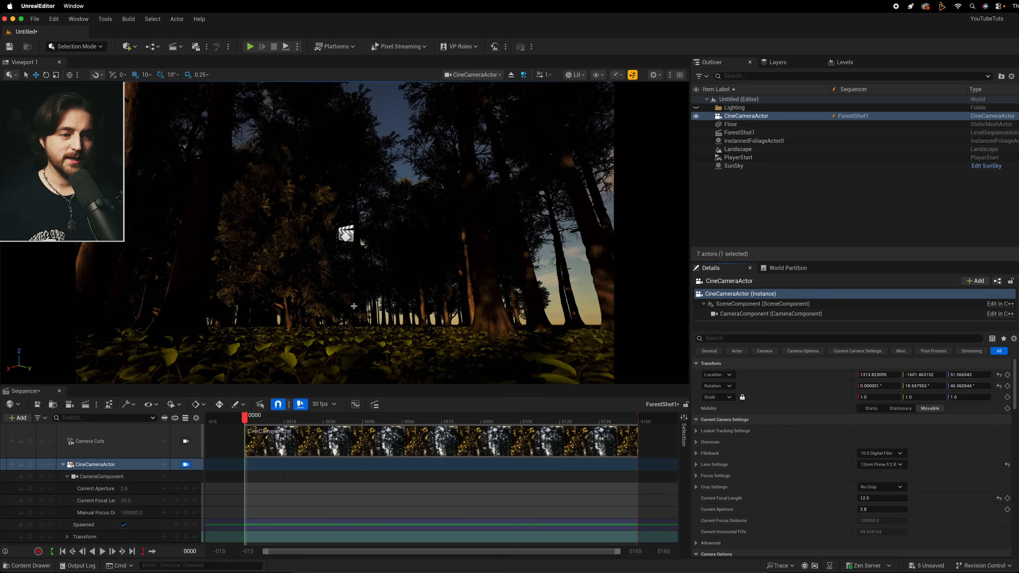
scroll(801, 434, "down", 2)
scroll(800, 437, "down", 2)
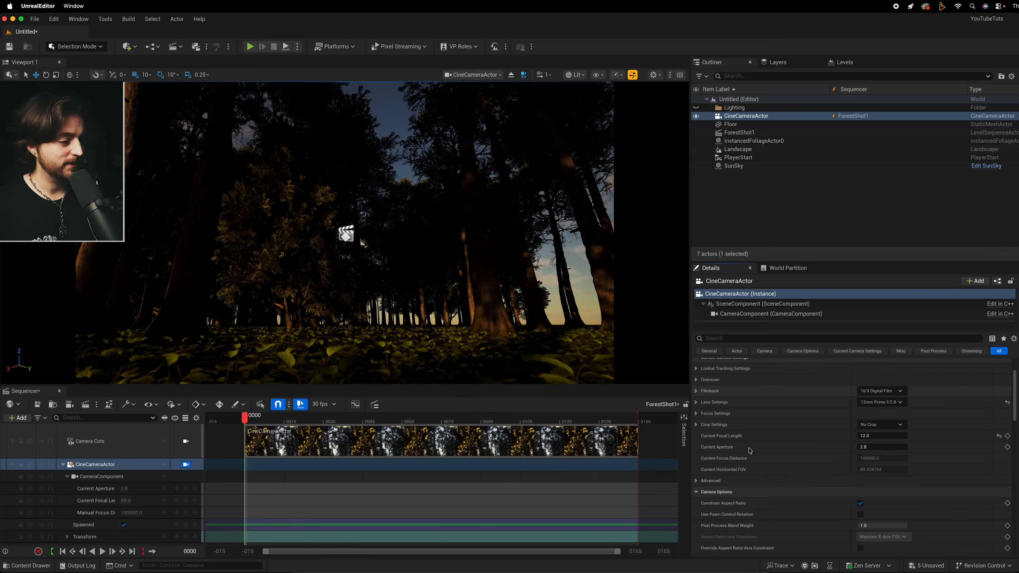
scroll(750, 450, "down", 1)
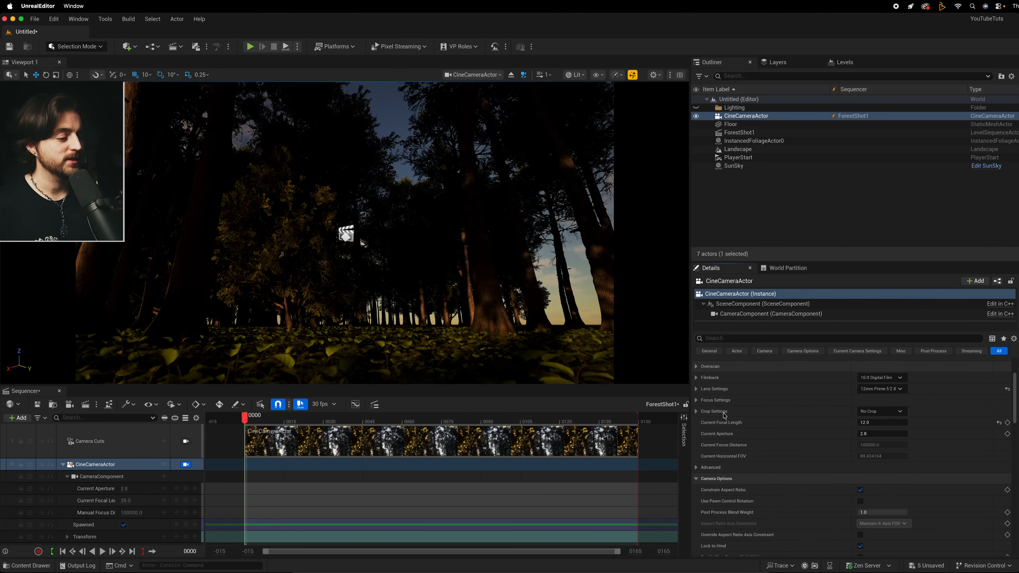
scroll(843, 433, "up", 5)
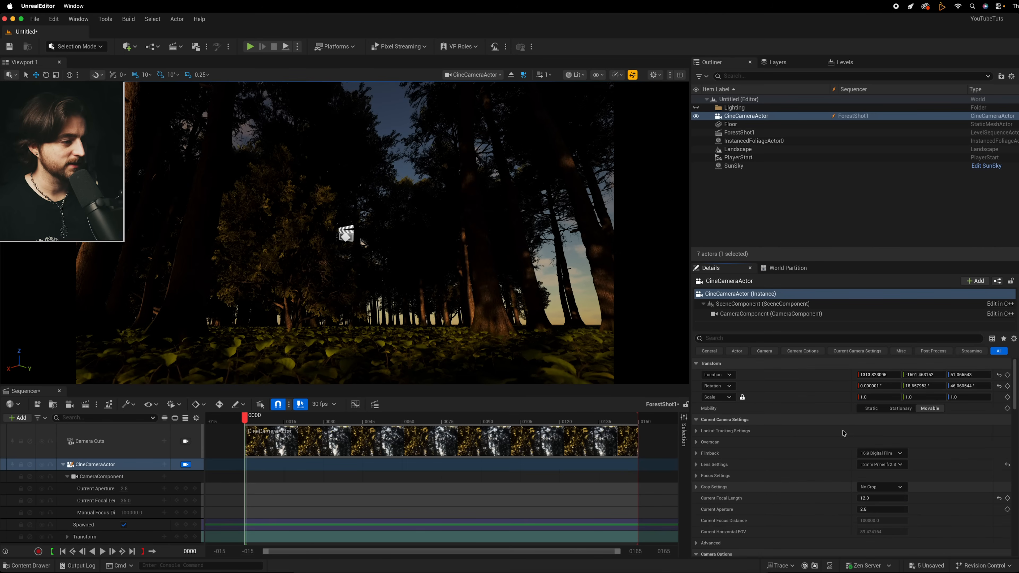
Step: Set the Min FStop in the cine camera's lens settings to 1.8
left_click(695, 465)
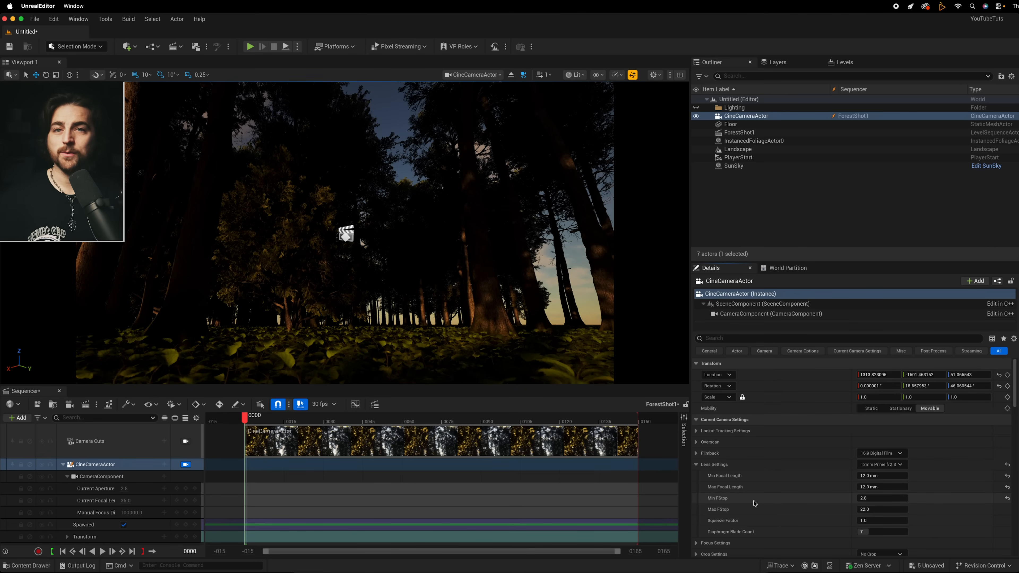
left_click(892, 498)
type("1.8")
key("Return")
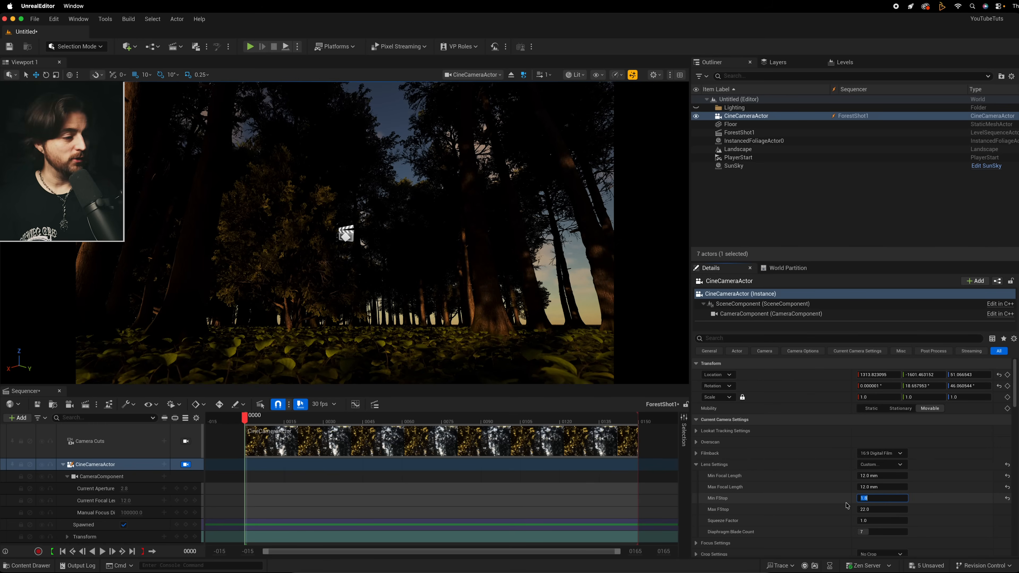
Step: Try a Min FStop of 0.1 for the camera lens, and restore it to 1.8
type("0.1")
key("Return")
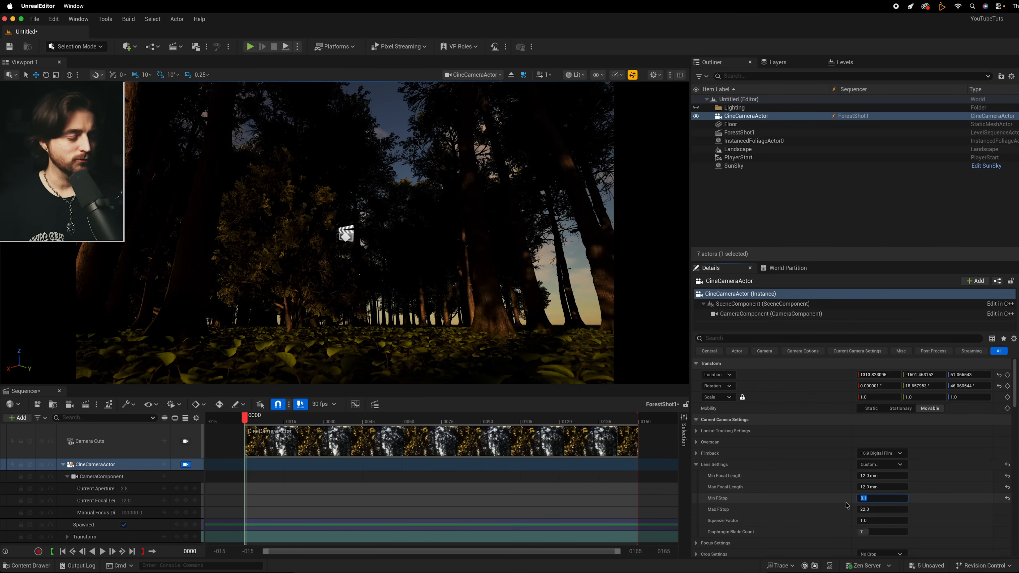
type("1.8")
key("Return")
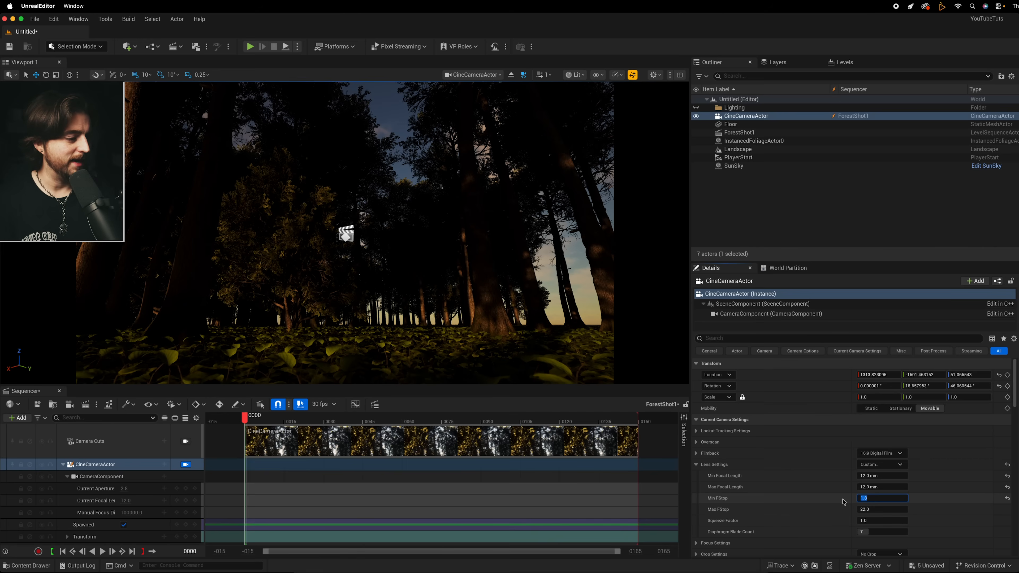
Step: Adjust the camera's Manual Focus Distance to about 437 cm in its focus settings
scroll(793, 465, "down", 3)
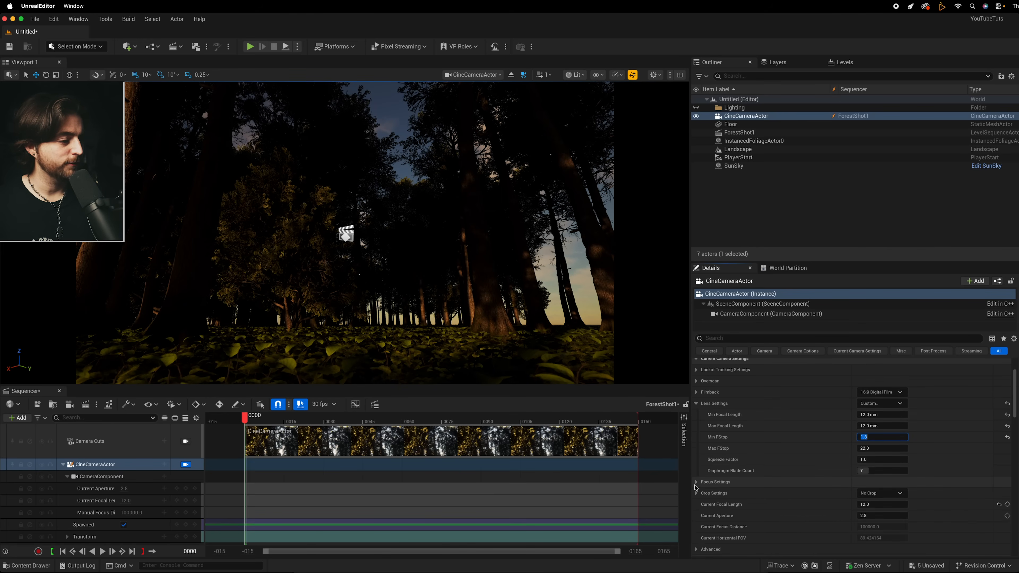
left_click(712, 483)
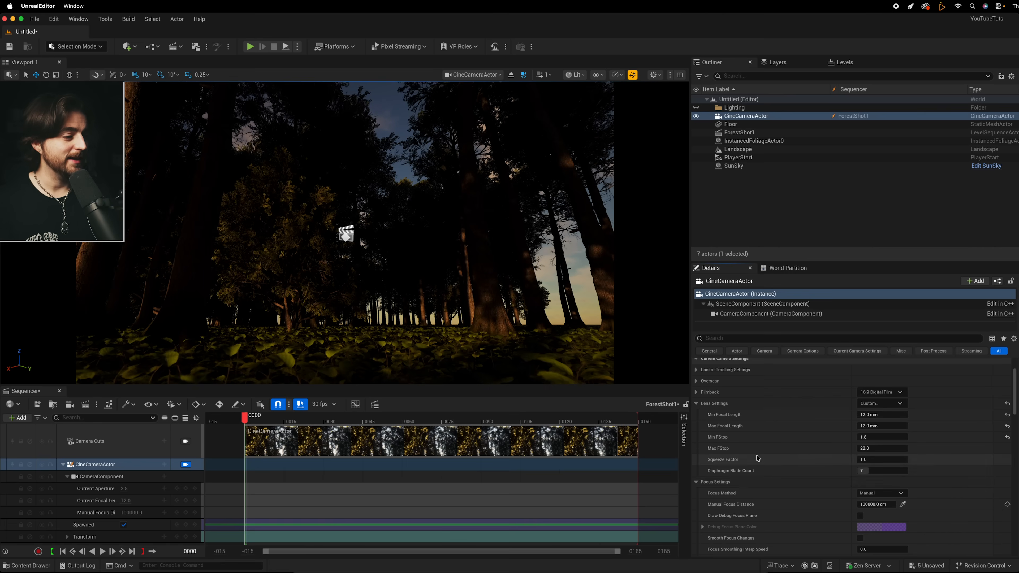
scroll(778, 474, "down", 2)
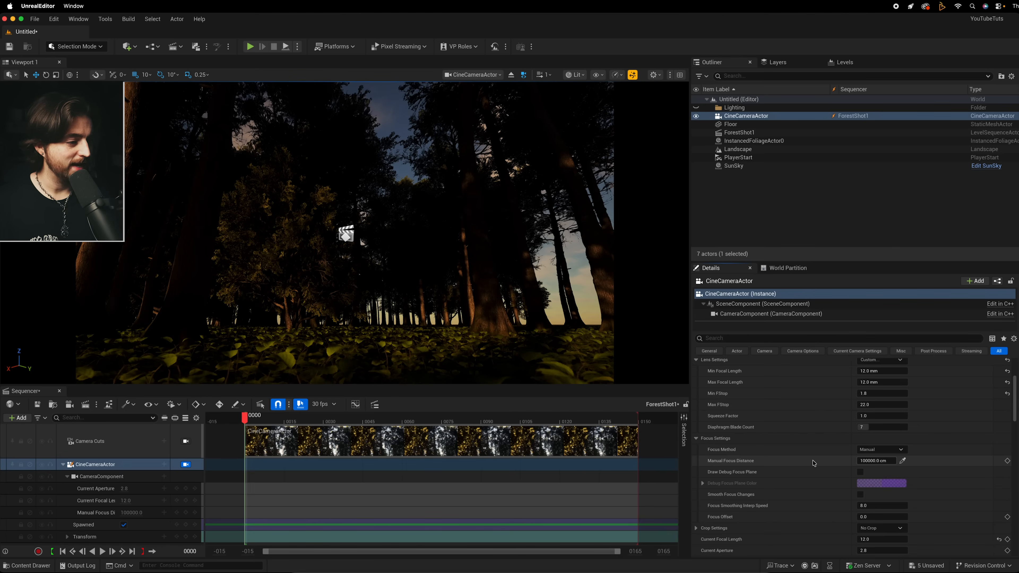
left_click_drag(869, 462, 818, 461)
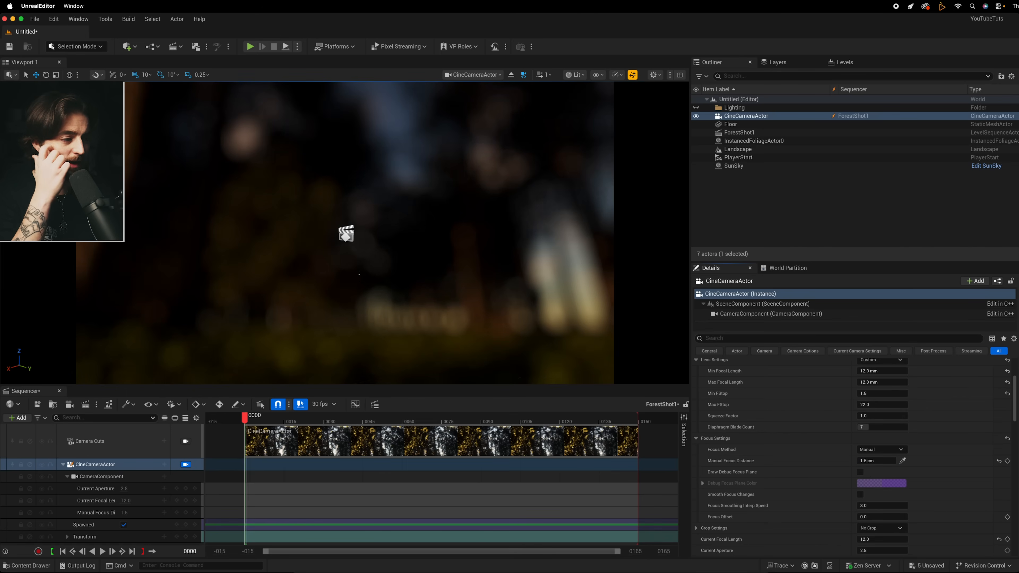
mouse_move(876, 460)
left_mouse_down()
mouse_move(906, 461)
mouse_move(868, 459)
left_mouse_up()
left_click_drag(874, 496, 908, 496)
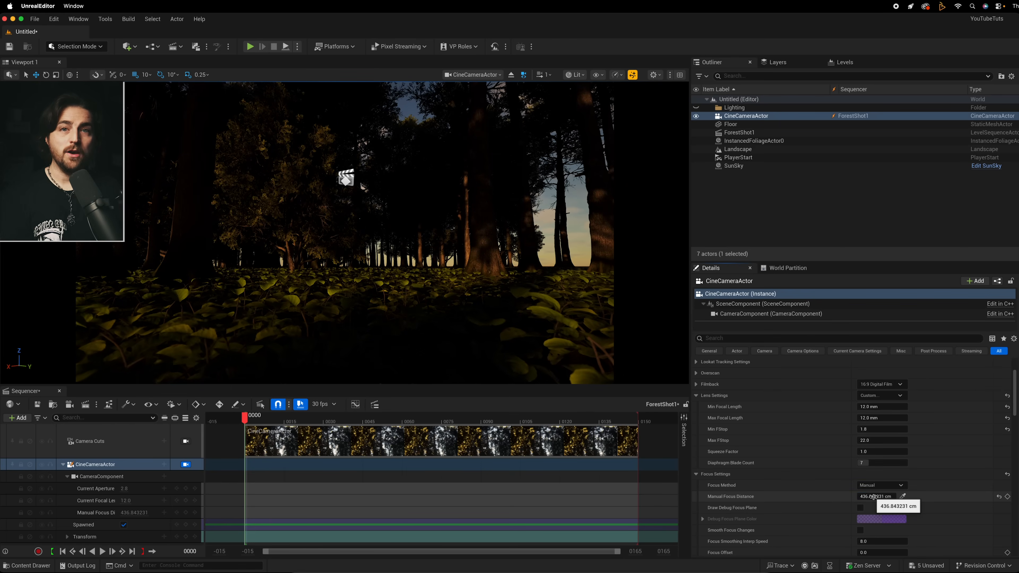
Step: Try the Tracking focus method for the cine camera, and switch it back to Manual
left_click(870, 485)
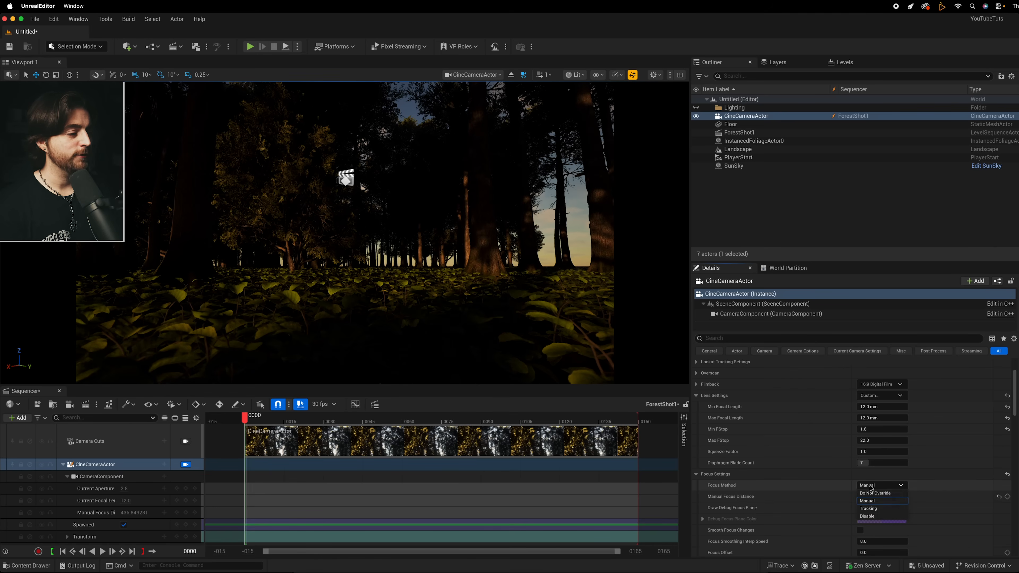
left_click(881, 509)
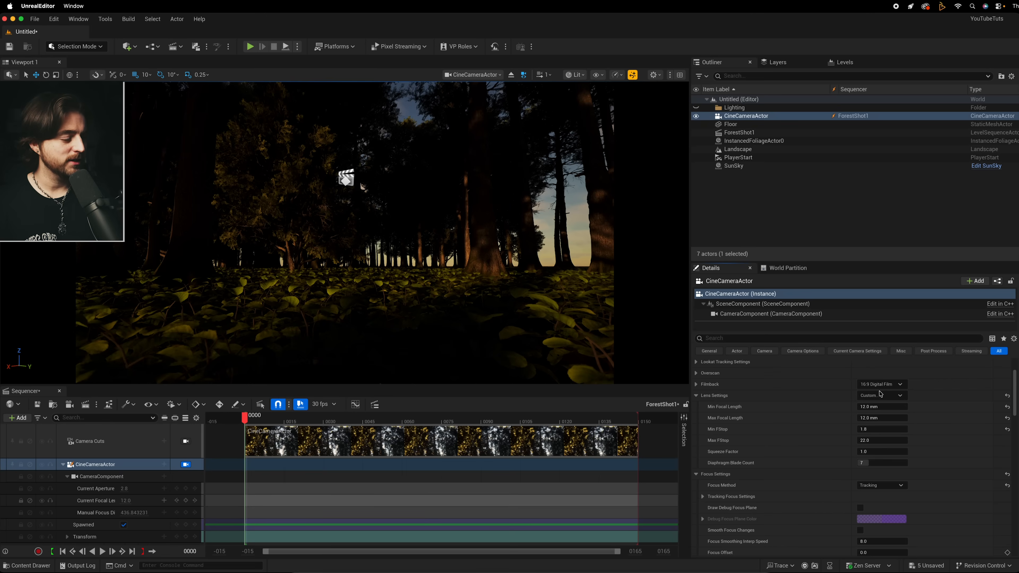
left_click(884, 487)
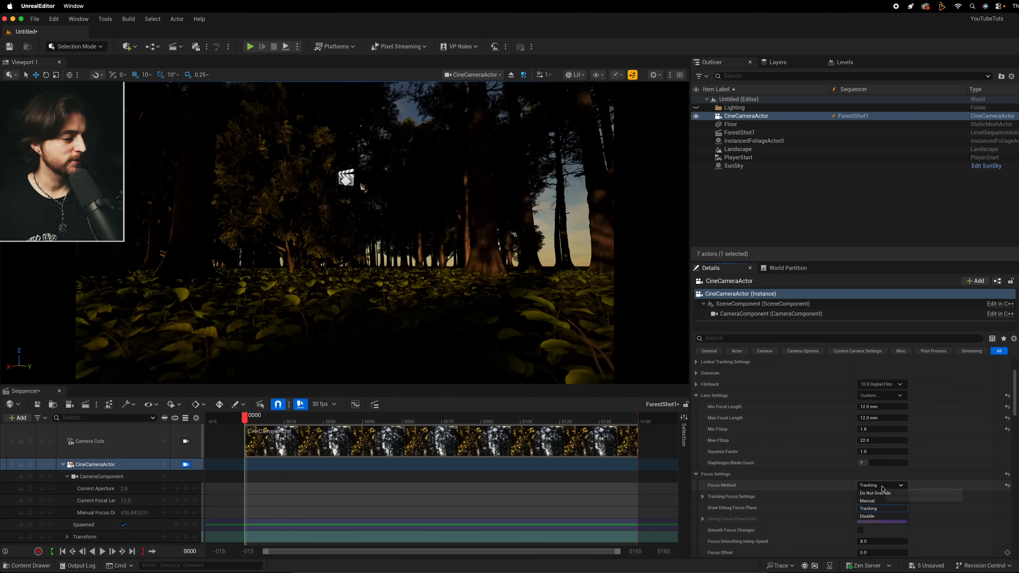
left_click(880, 503)
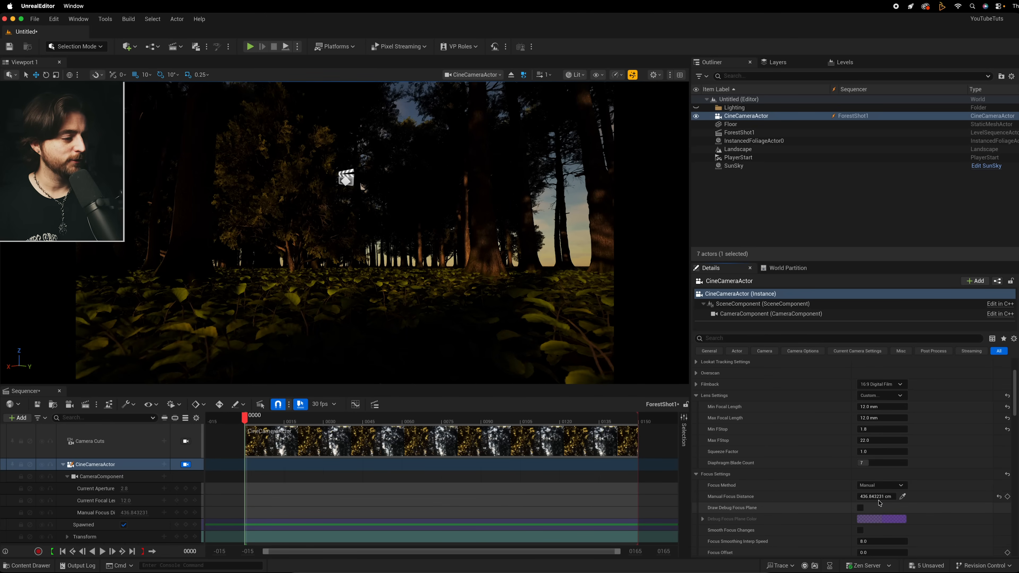
left_click(906, 497)
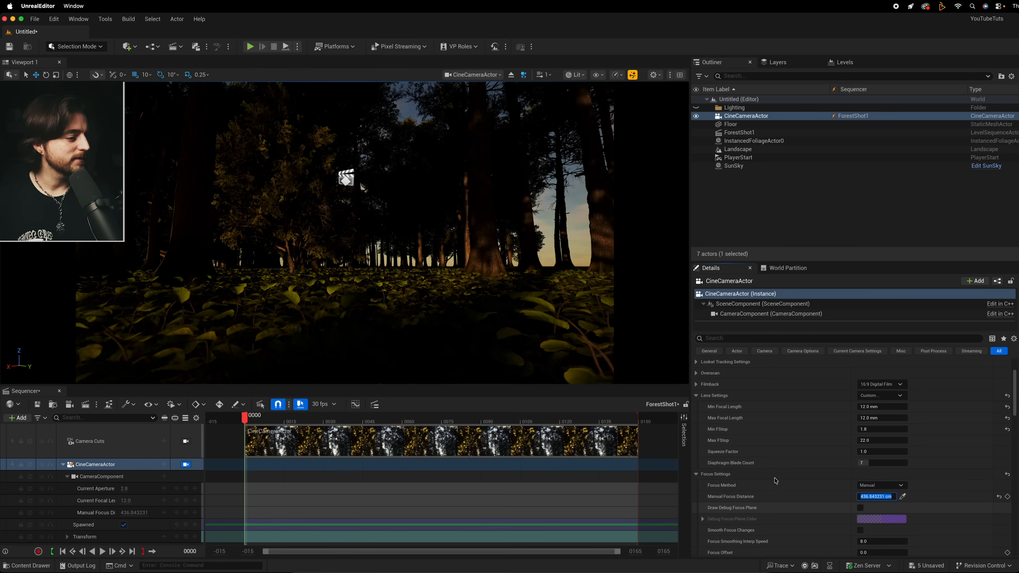
Step: Find the camera's shutter setting in its details, enable the Shutter Speed override and set it to 50
scroll(776, 481, "down", 3)
left_click(773, 339)
type("shutter")
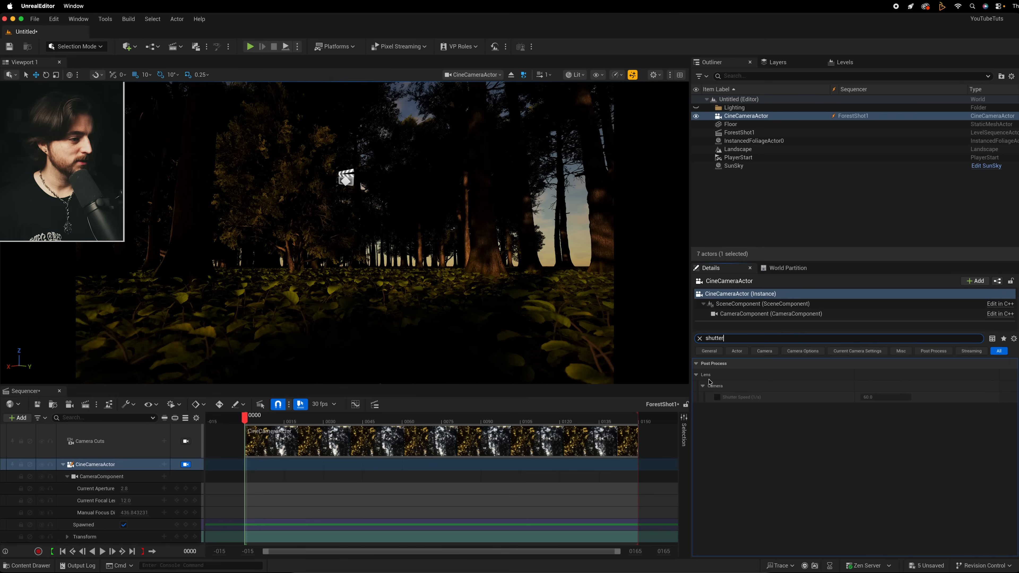
left_click(716, 397)
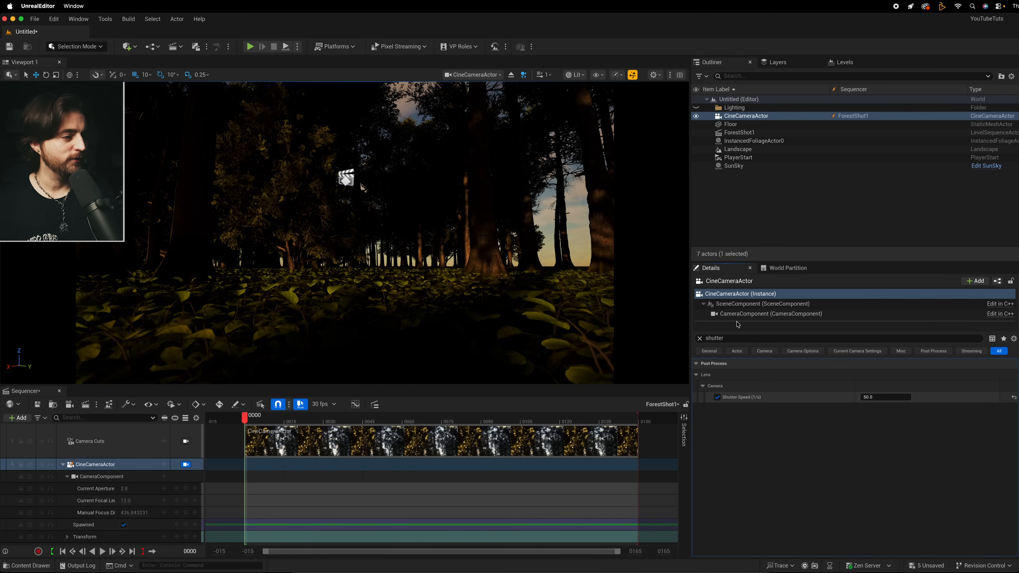
left_click(698, 339)
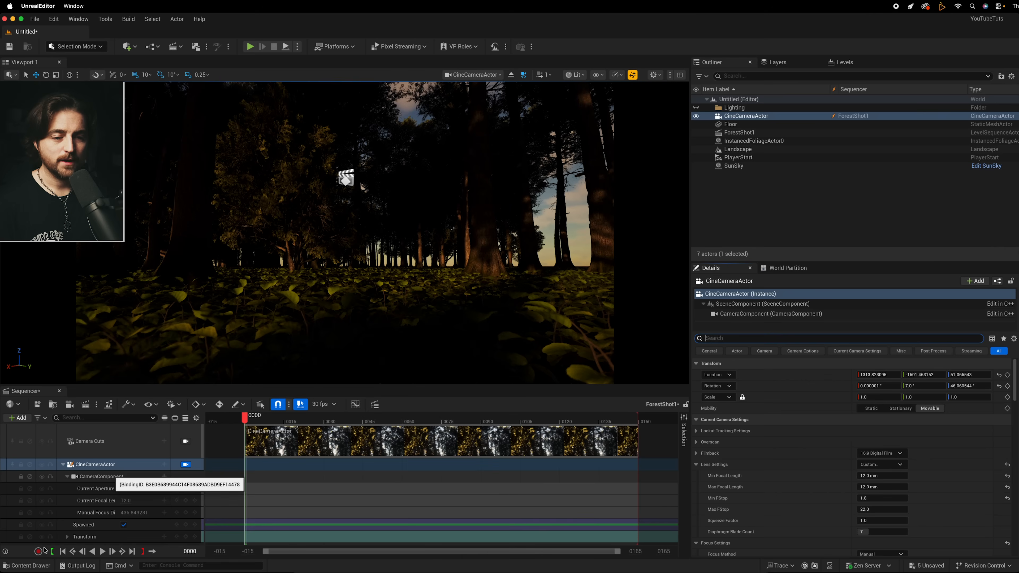
Step: Keyframe the camera's transform at frame 0 and set the sequence's frame rate to 25 fps
left_click(186, 536)
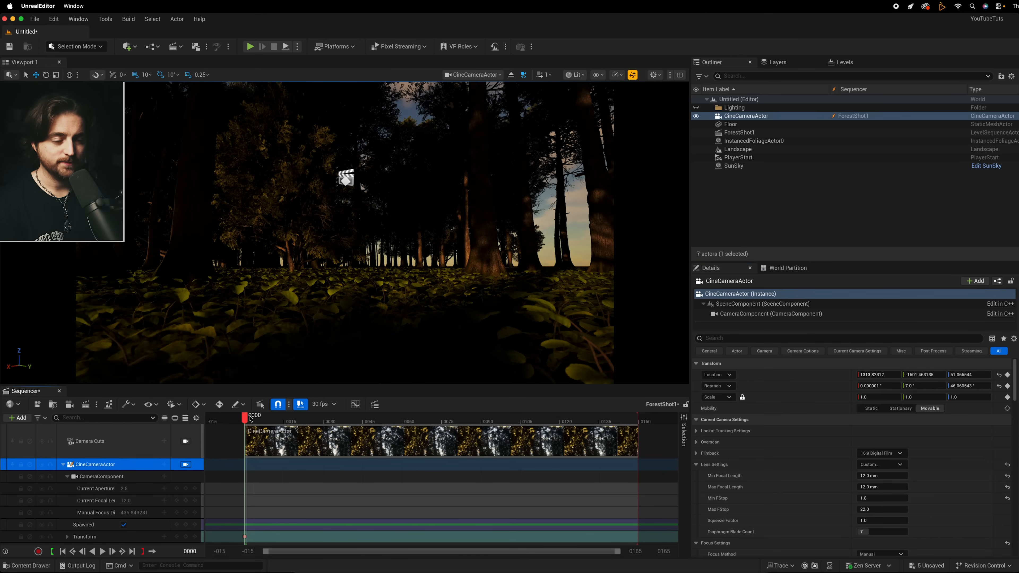
left_click(320, 406)
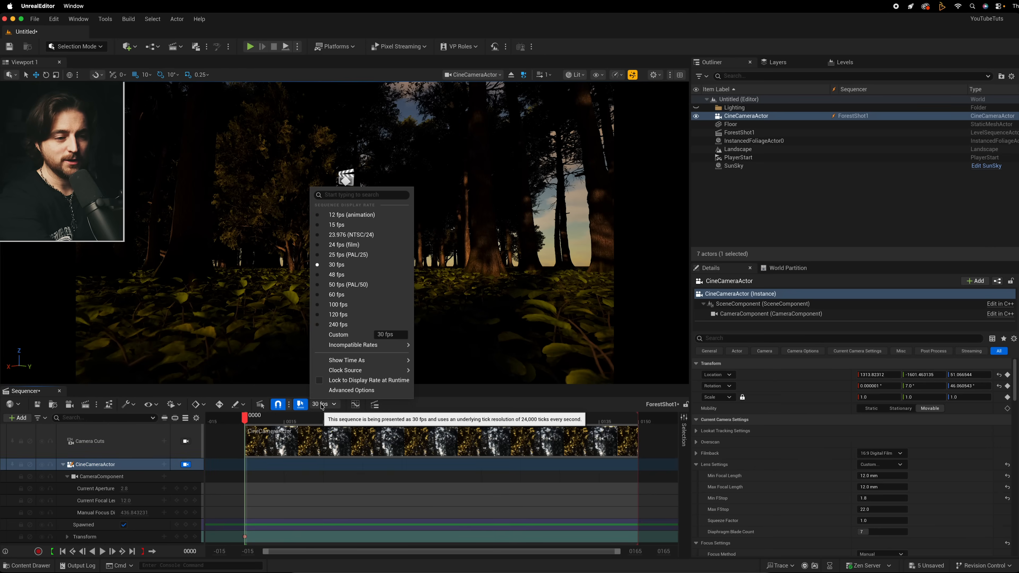
left_click(348, 255)
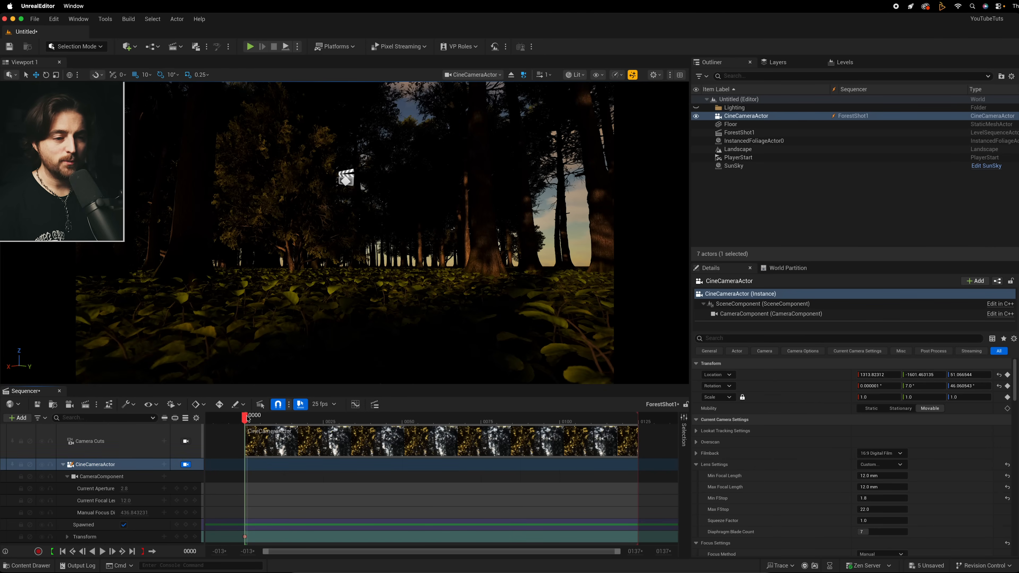
Step: At frame 125, move the cine camera to about X 1257 and Y -1516
left_click(636, 419)
left_click_drag(633, 417, 636, 419)
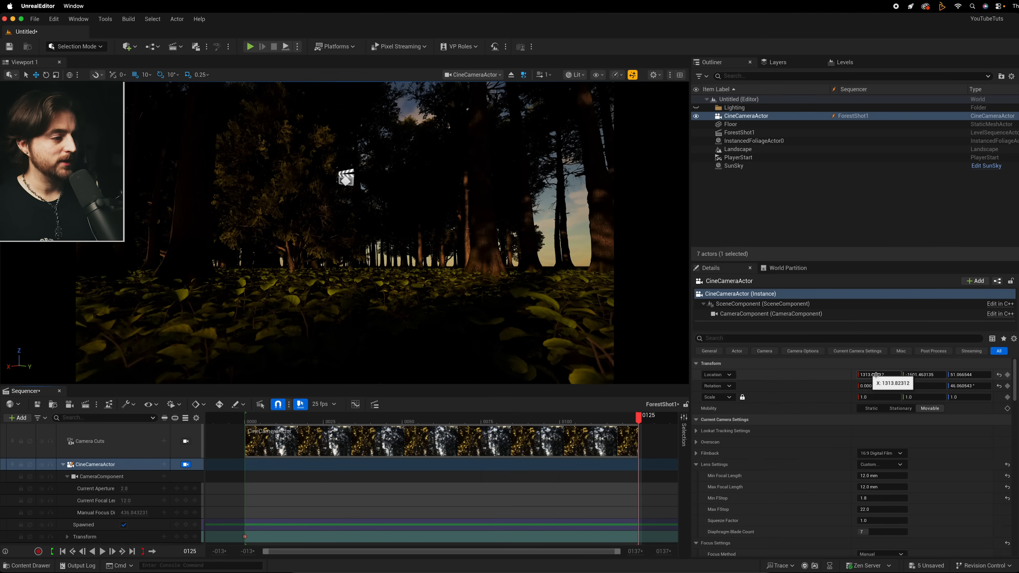
left_click_drag(886, 375, 928, 377)
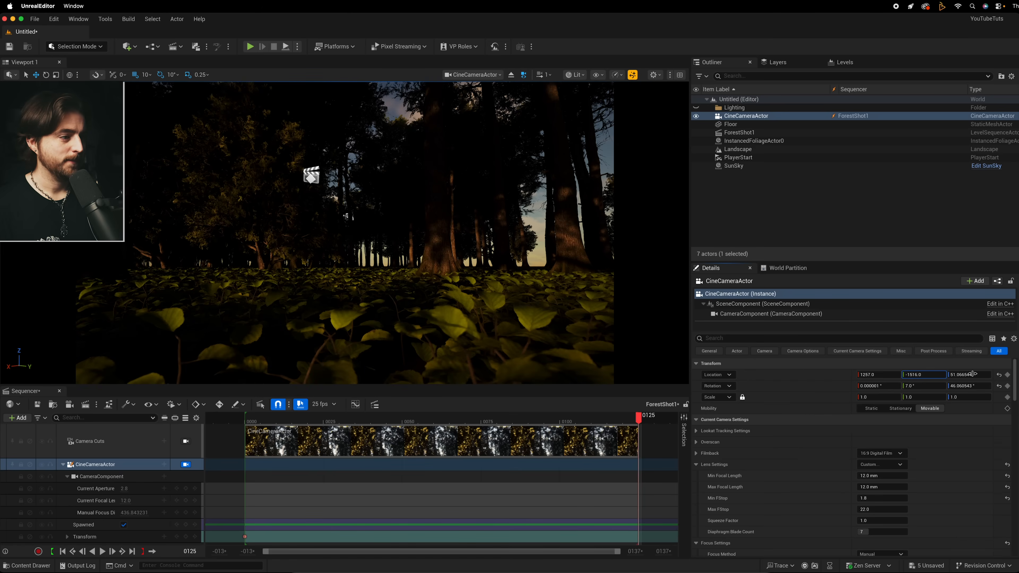
Step: Rotate the camera to about 16° on Y and 53° on Z, and keyframe its transform at frame 125
left_click(956, 385)
type("60")
key("Return")
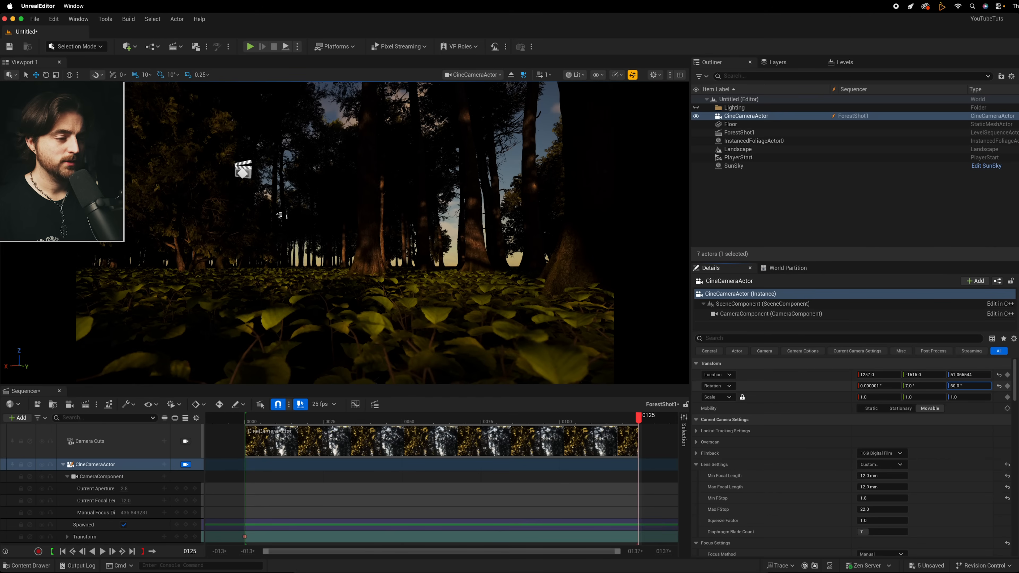
left_click_drag(956, 386, 926, 386)
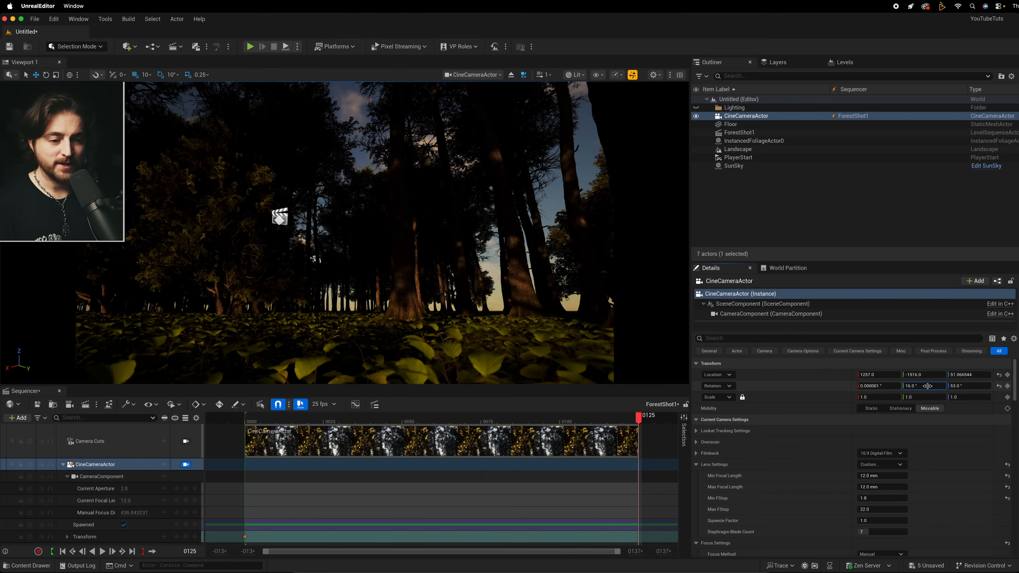
left_click(186, 537)
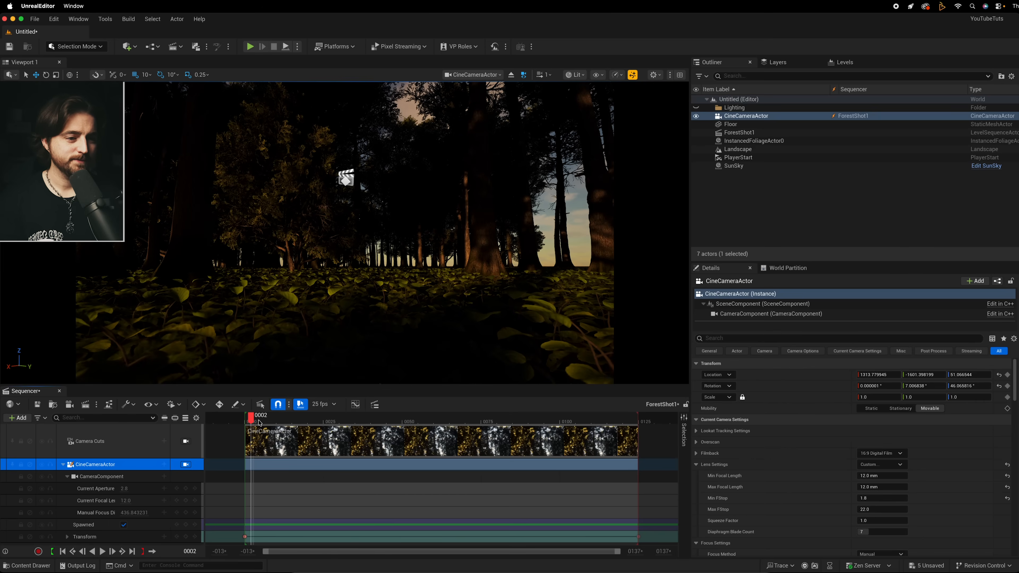
Step: Play back the camera move across the sequence
key("space")
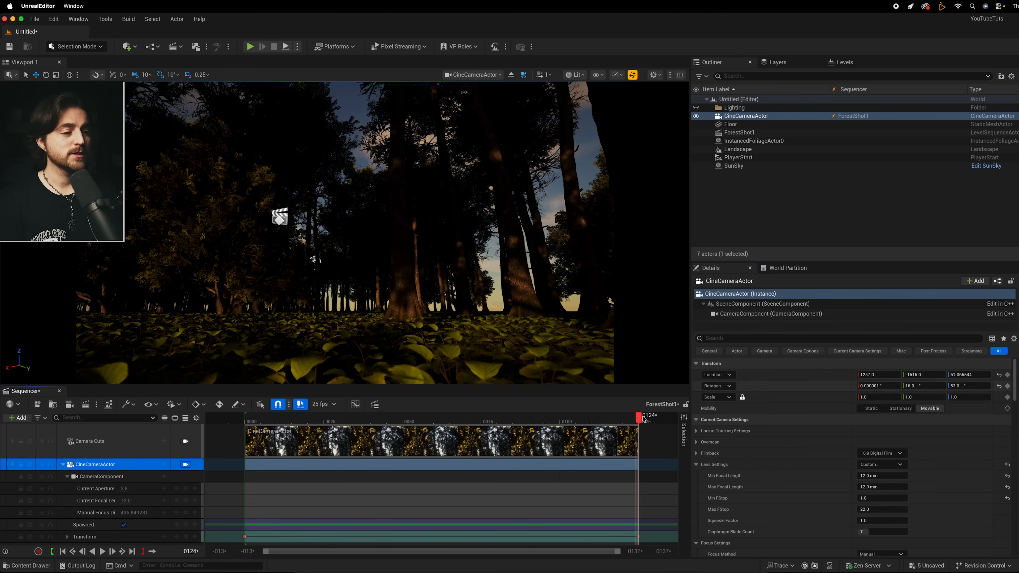
left_click(185, 465)
Step: Keyframe the camera's Manual Focus Distance at 1.5 cm on frame 0
left_click_drag(641, 418, 632, 469)
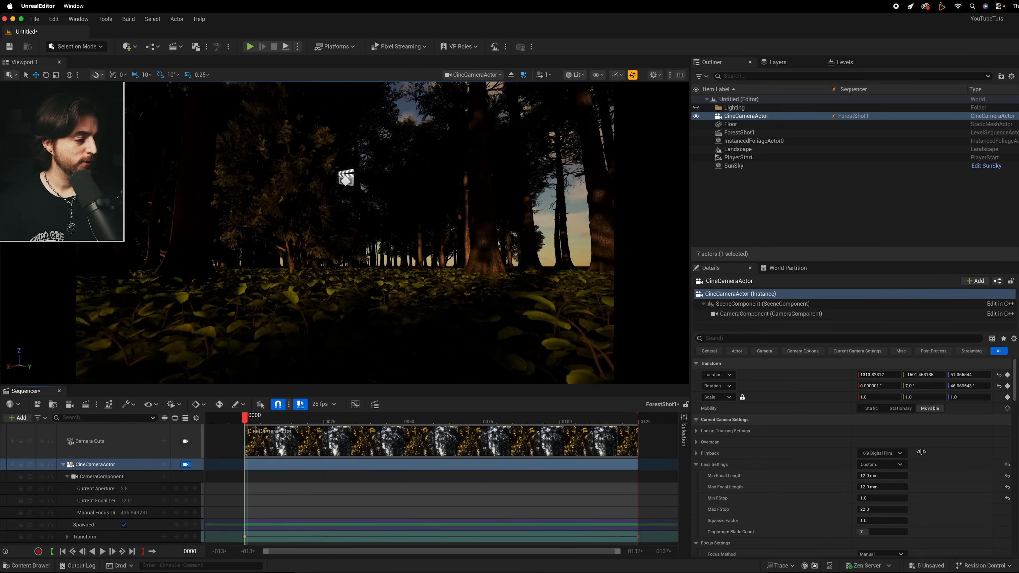
scroll(938, 467, "down", 2)
scroll(787, 365, "down", 1)
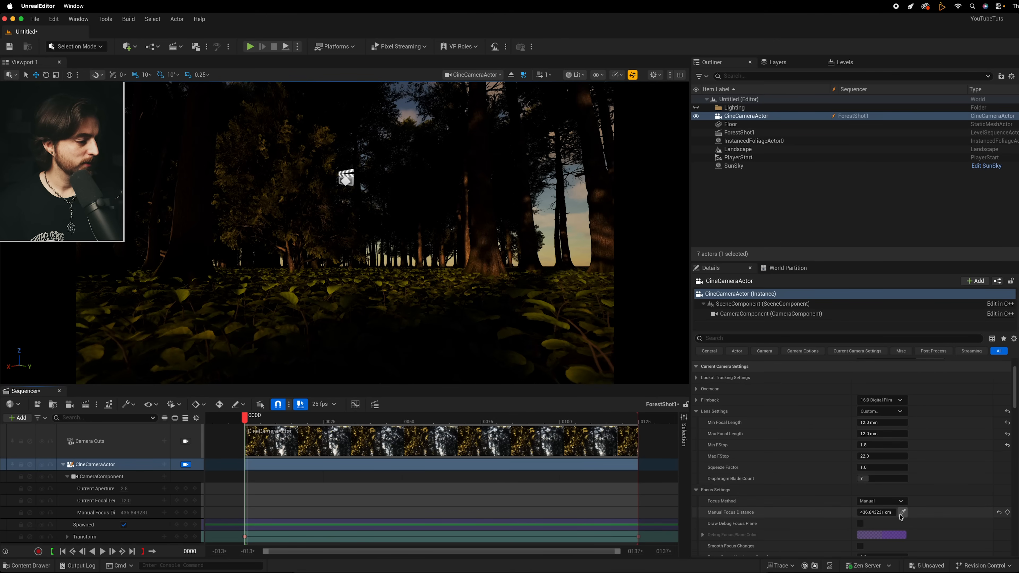
left_click_drag(876, 514, 842, 514)
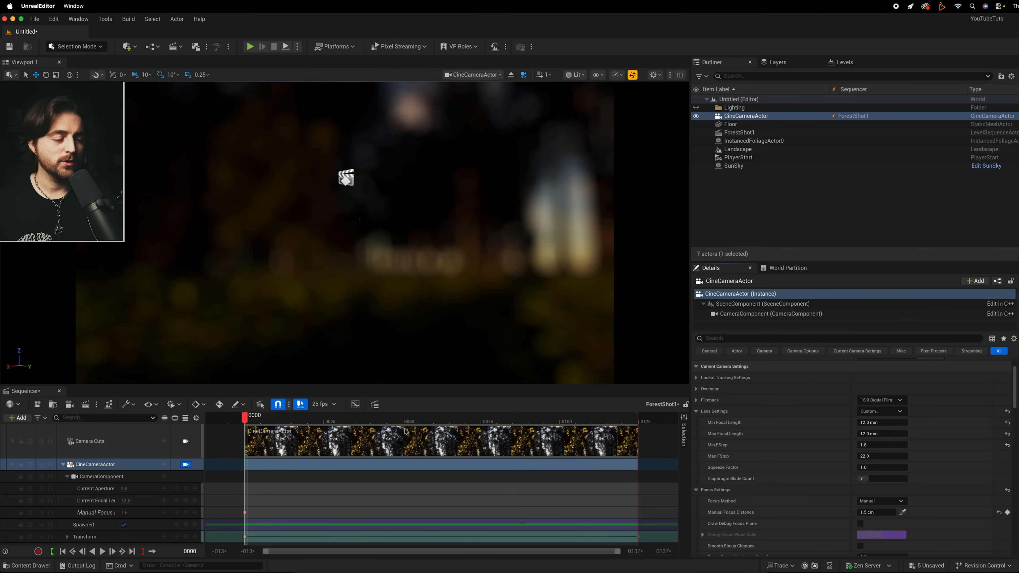
Step: Keyframe the camera's Manual Focus Distance at about 590 cm on frame 115
left_click_drag(530, 422, 608, 423)
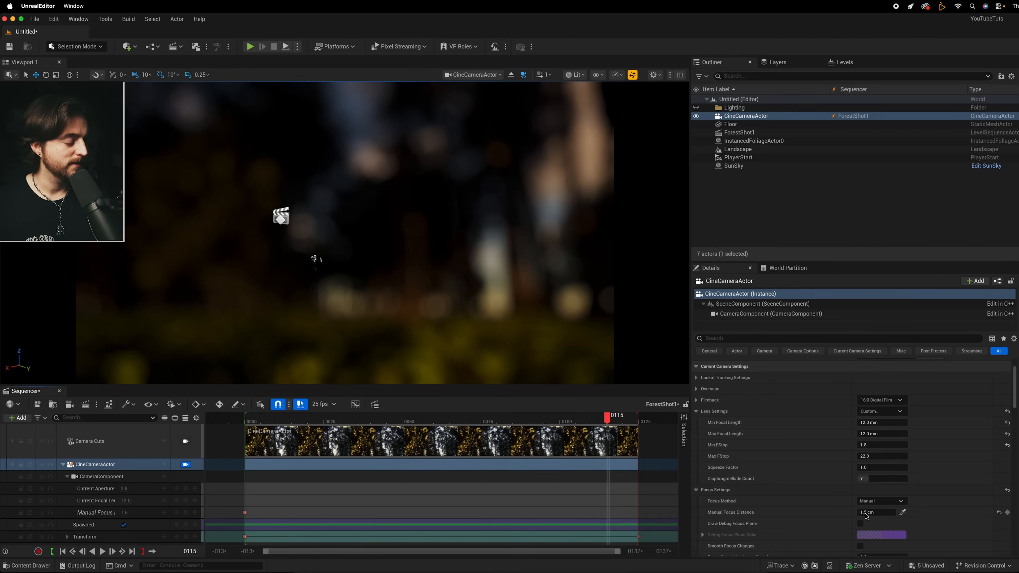
left_click(865, 512)
left_click_drag(866, 512, 893, 513)
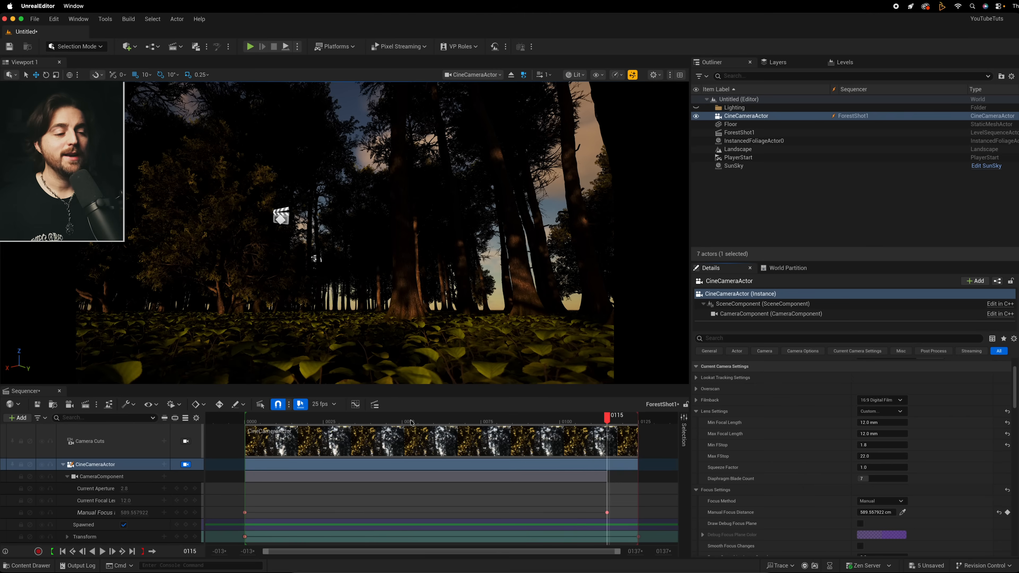
Step: Shift the second Manual Focus Distance keyframe to frame 52 and play back the sequence to check the focus pull
left_click(253, 422)
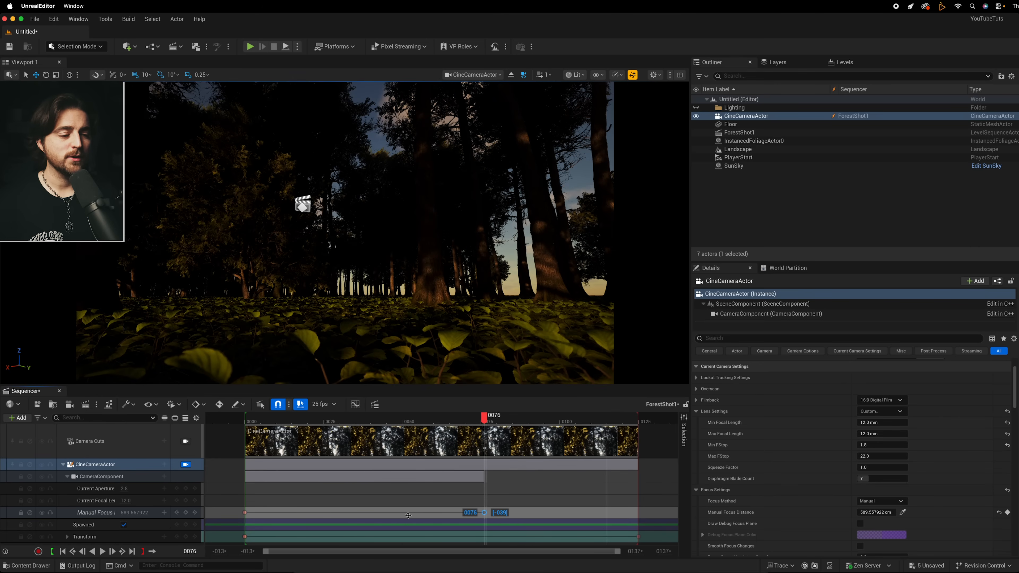
left_click_drag(408, 515, 417, 512)
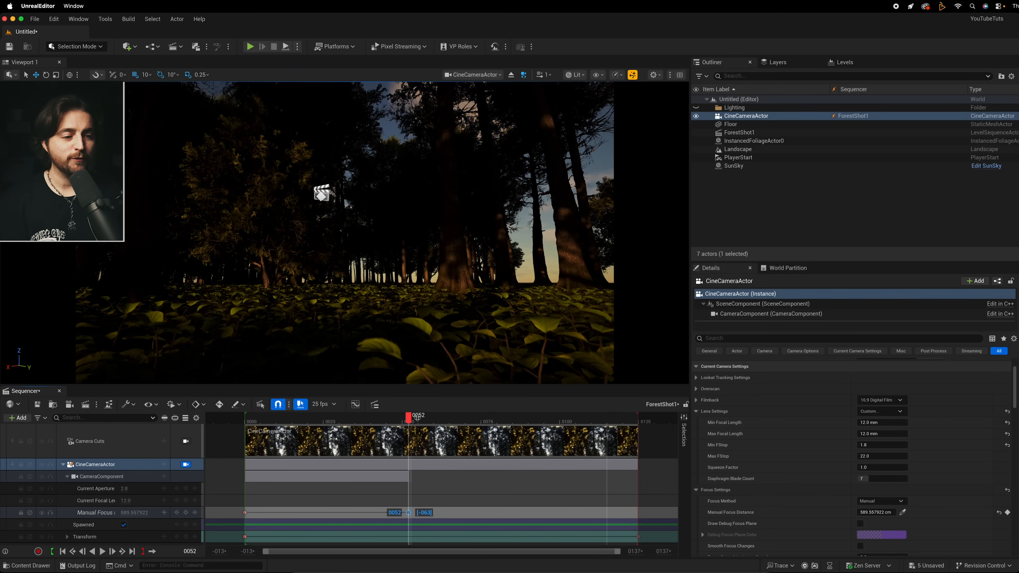
left_click(249, 424)
key("space")
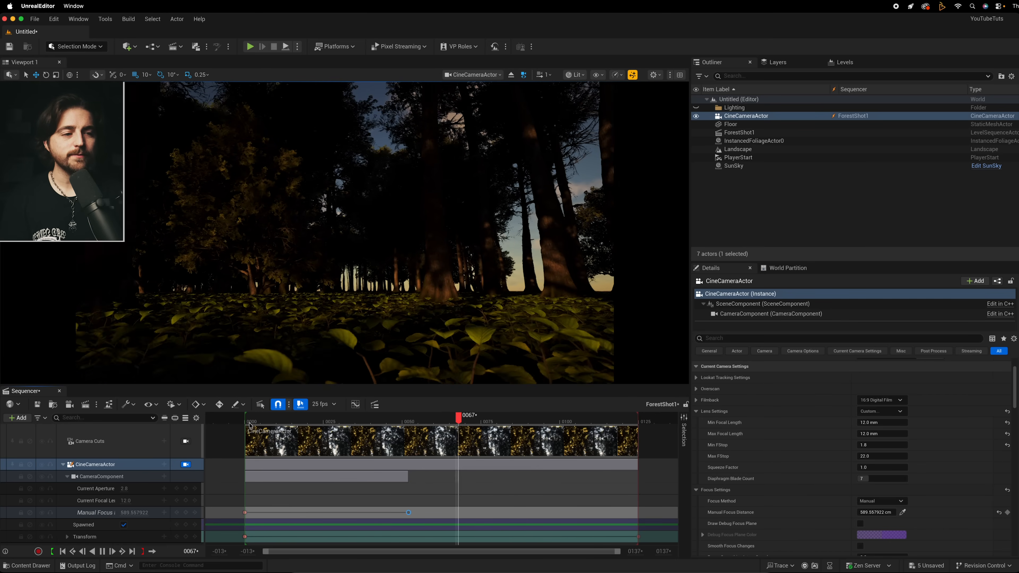
key("space")
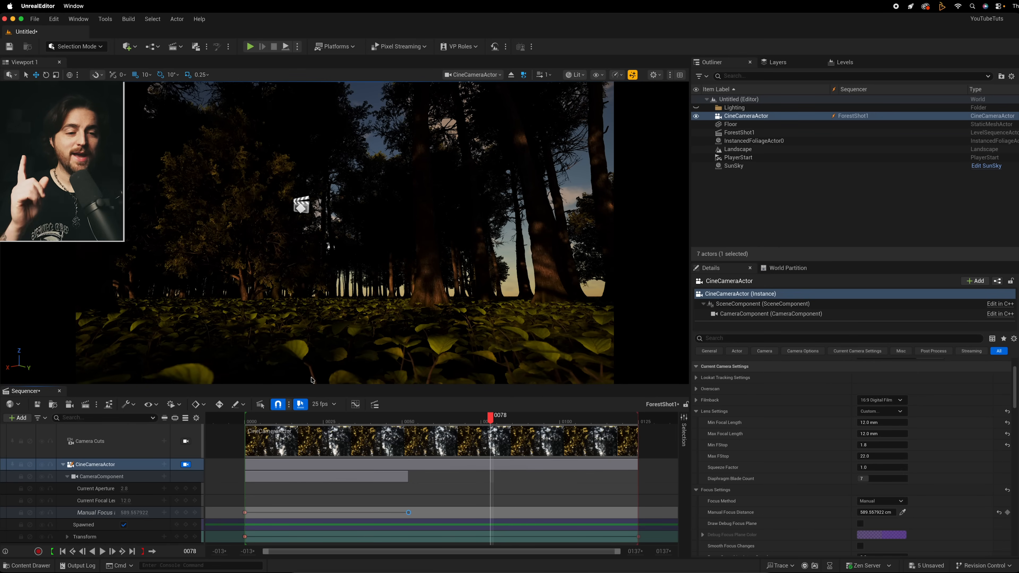
Step: Queue ForestShot1 for movie rendering and set its output directory to the YT folder on BF SSD 2
left_click(87, 408)
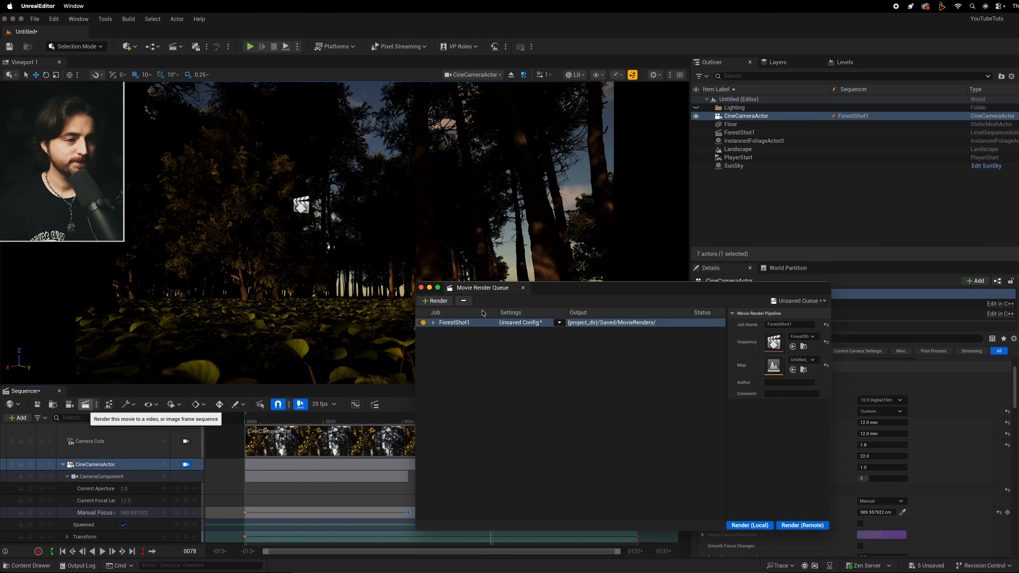
left_click(520, 323)
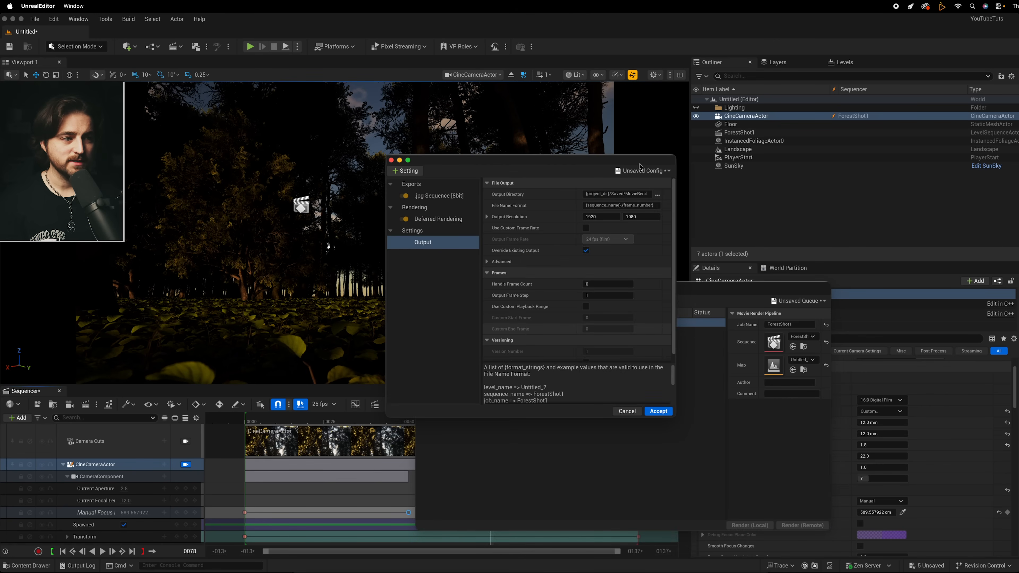
left_click(659, 196)
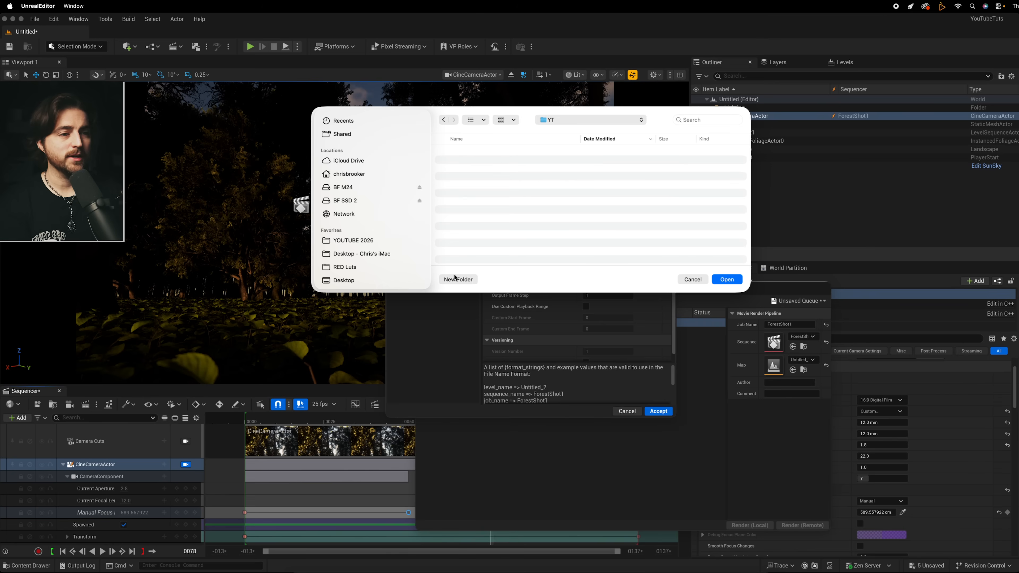
key("Return")
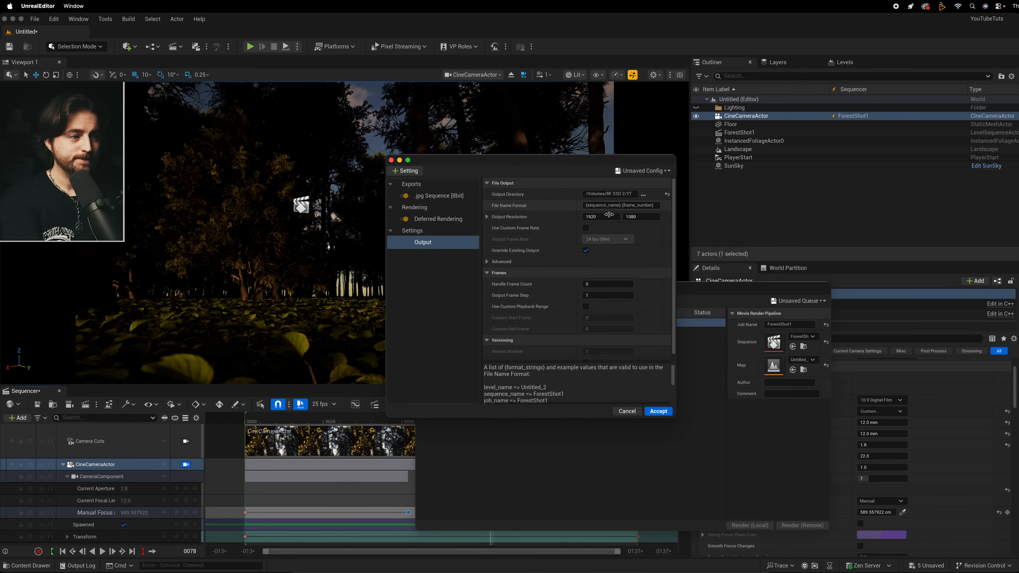
Step: Set the render output to 3840 x 2160 with a custom frame rate of 25 fps, and accept the settings
left_click(591, 217)
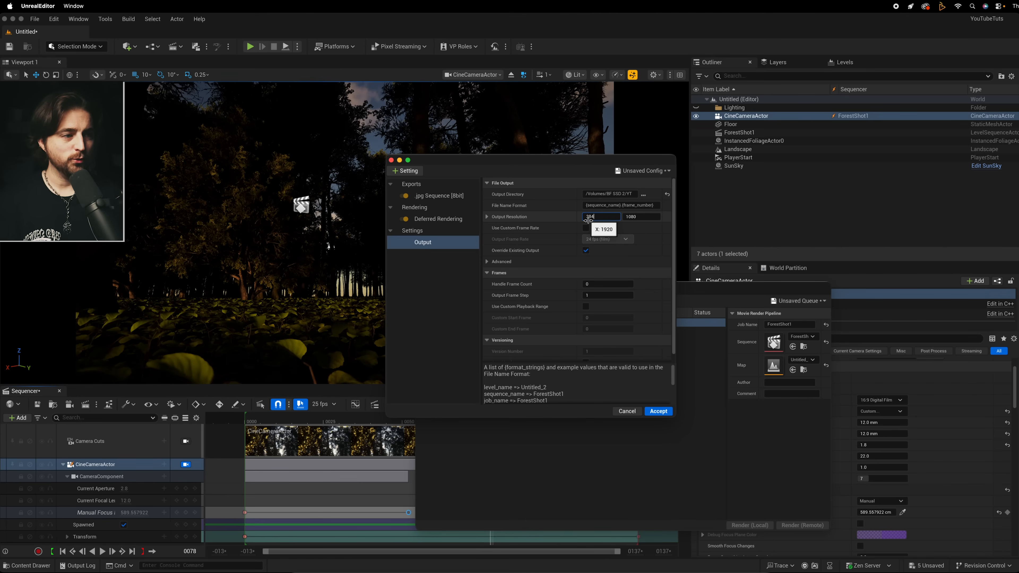
type("3840")
key("Tab")
type("2160")
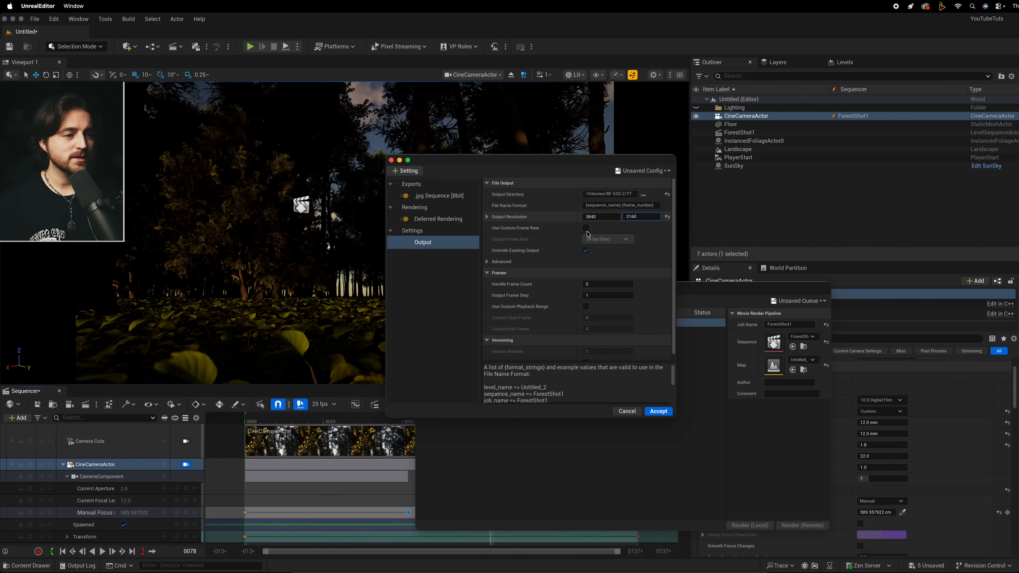
left_click(585, 228)
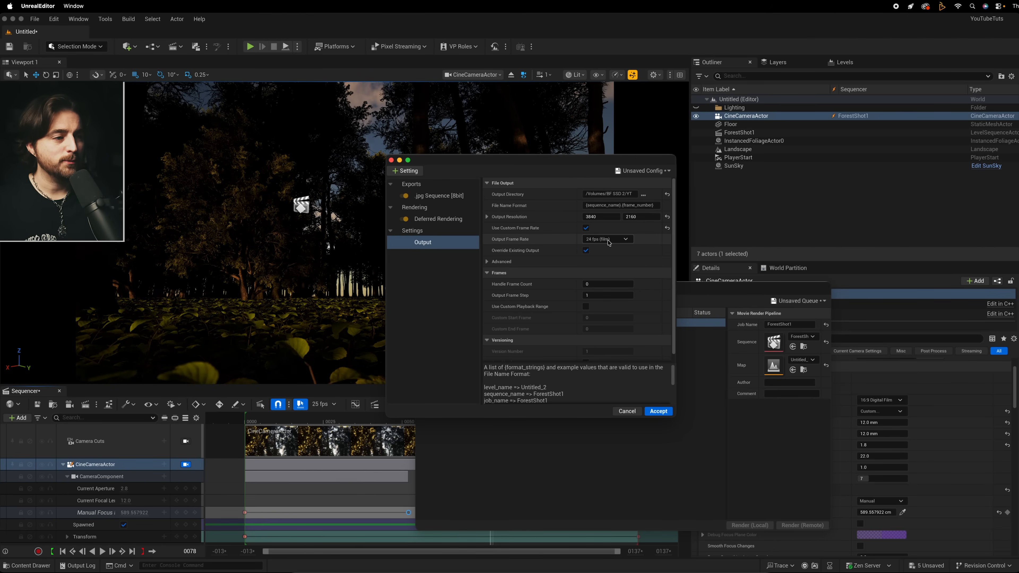
left_click(607, 239)
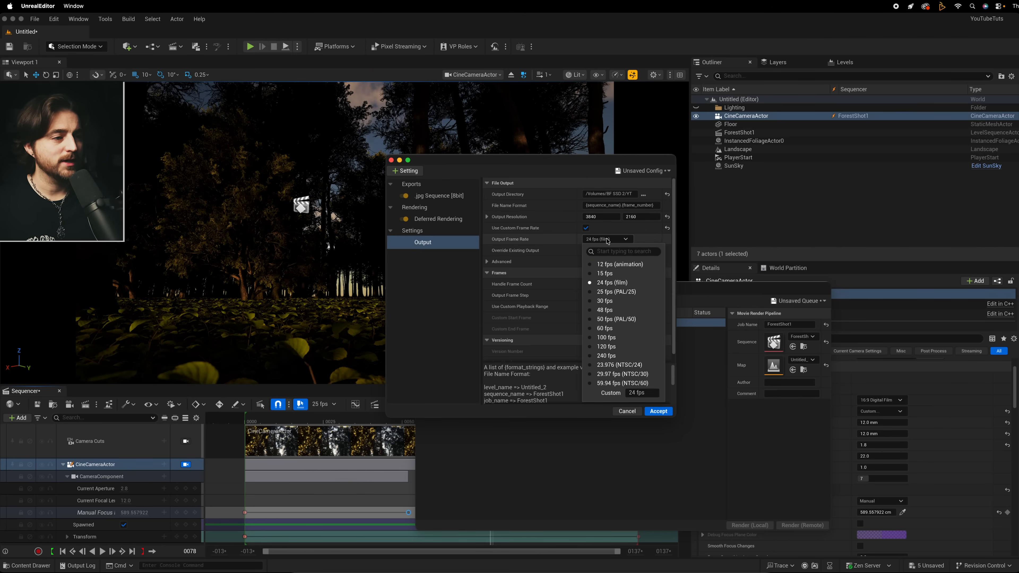
left_click(612, 294)
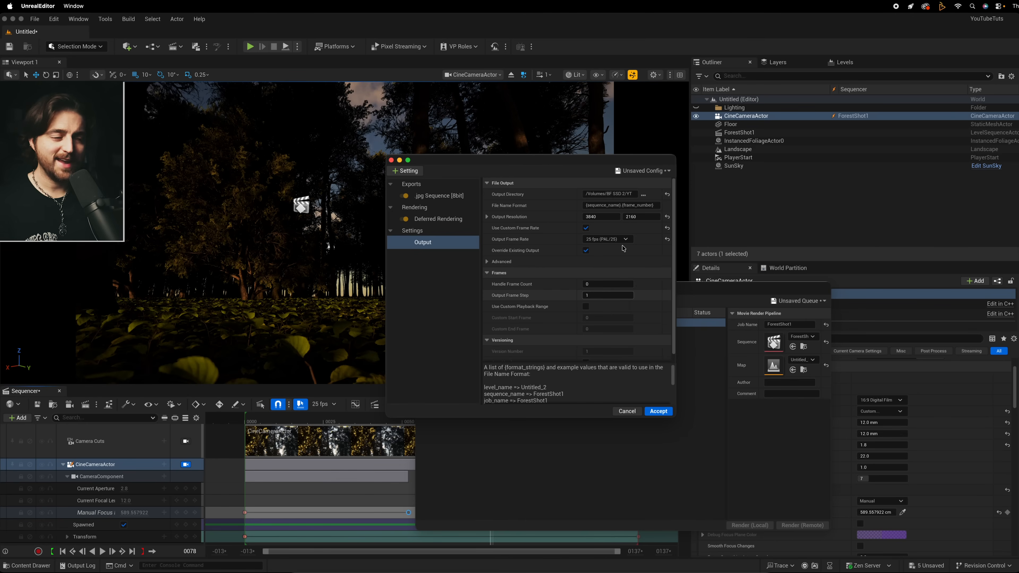
left_click(658, 411)
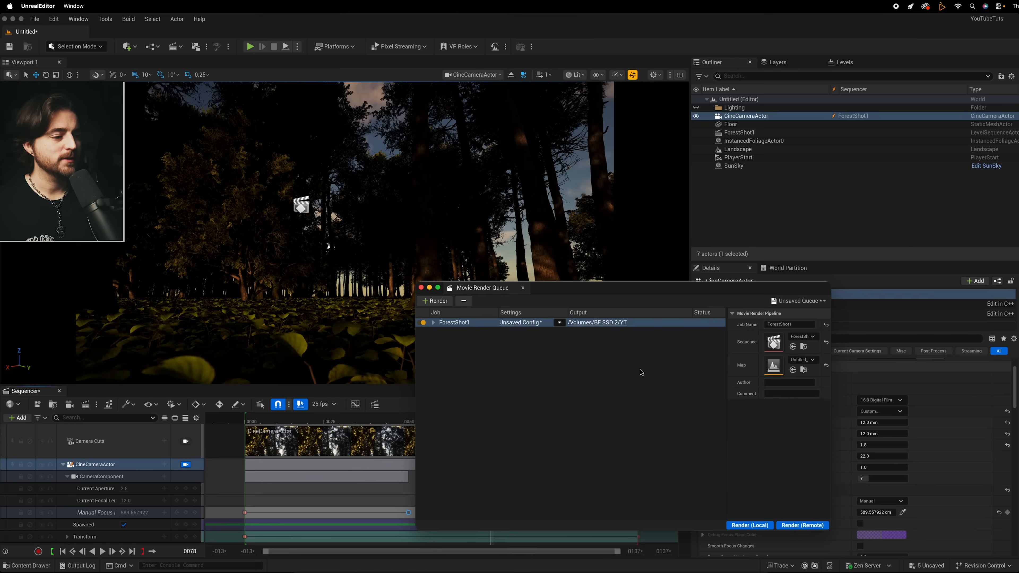
Step: Save the level as Forest in the Content folder and start the local render of ForestShot1
left_click(764, 526)
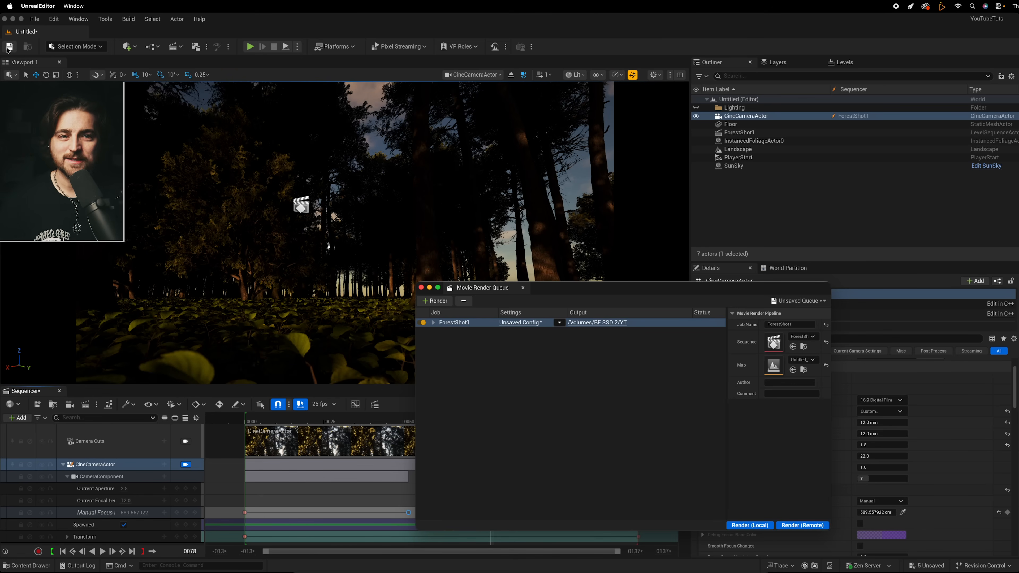
left_click(8, 46)
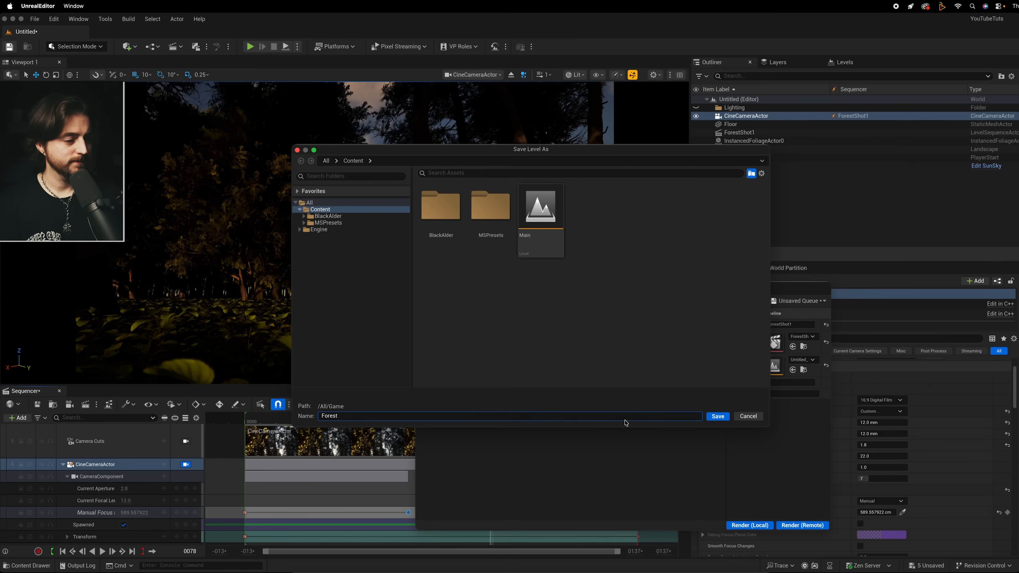
left_click(718, 417)
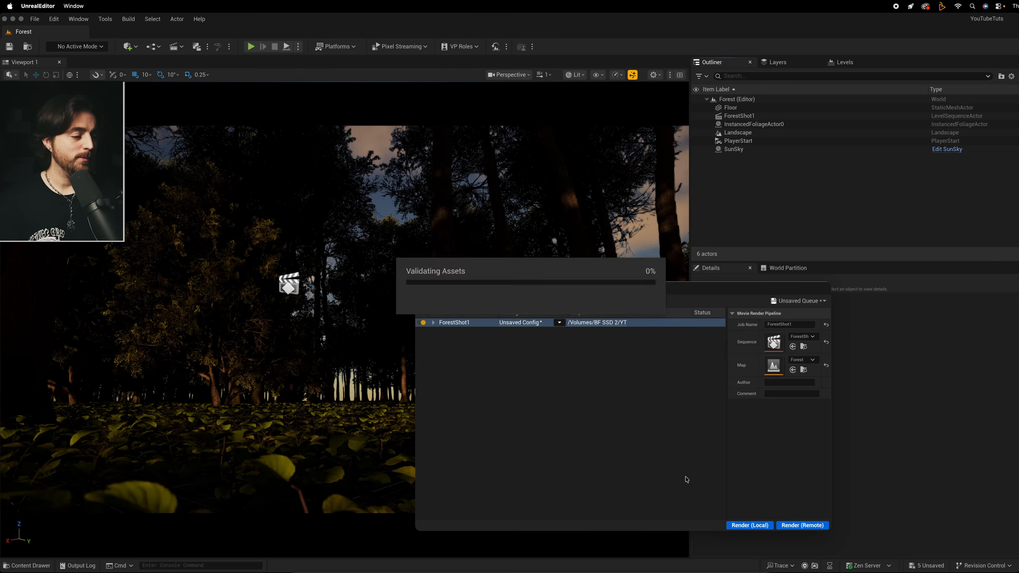
left_click(748, 525)
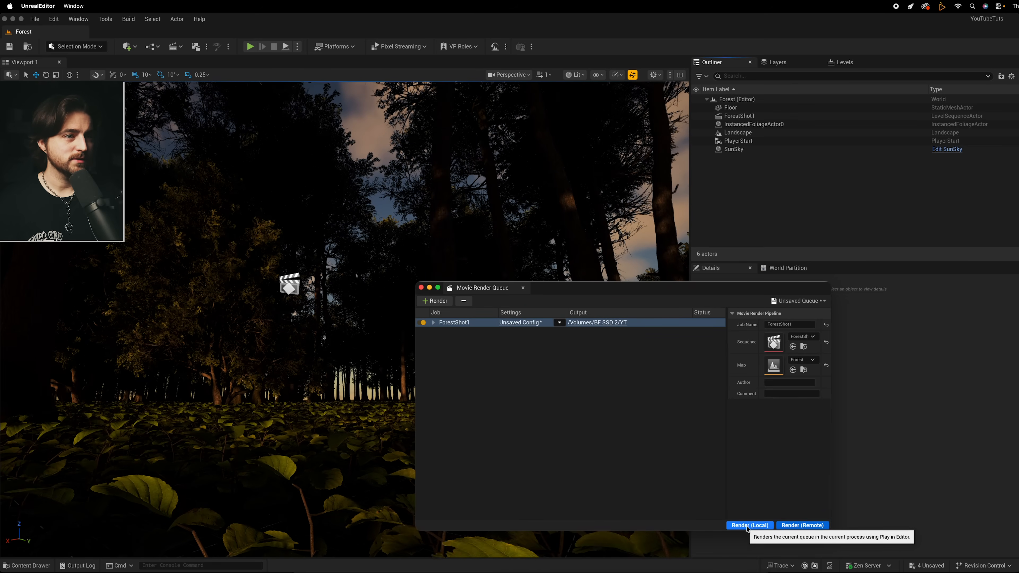